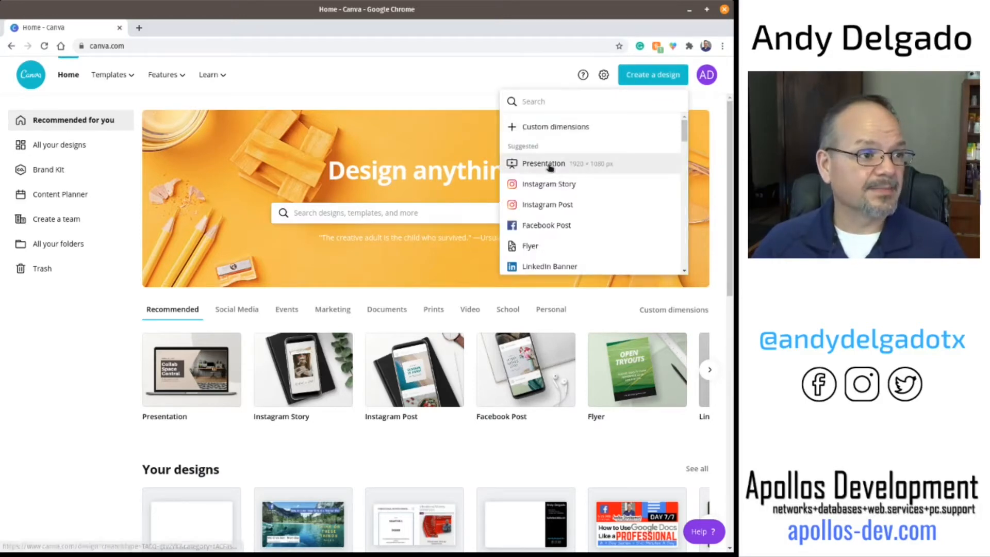
# Step: Start a new Presentation design at 1920 × 1080 px
pyautogui.click(536, 164)
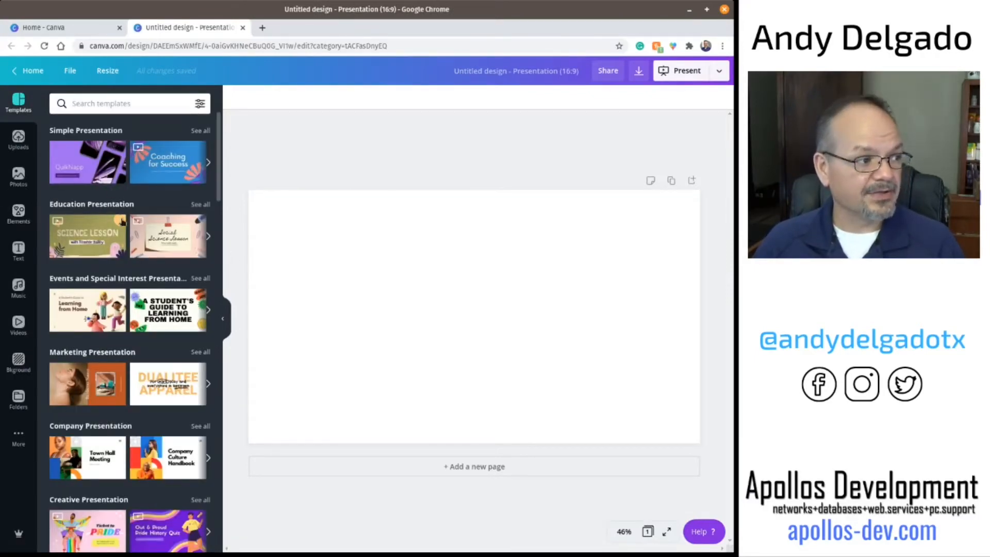
pyautogui.scroll(-5, 120, 243)
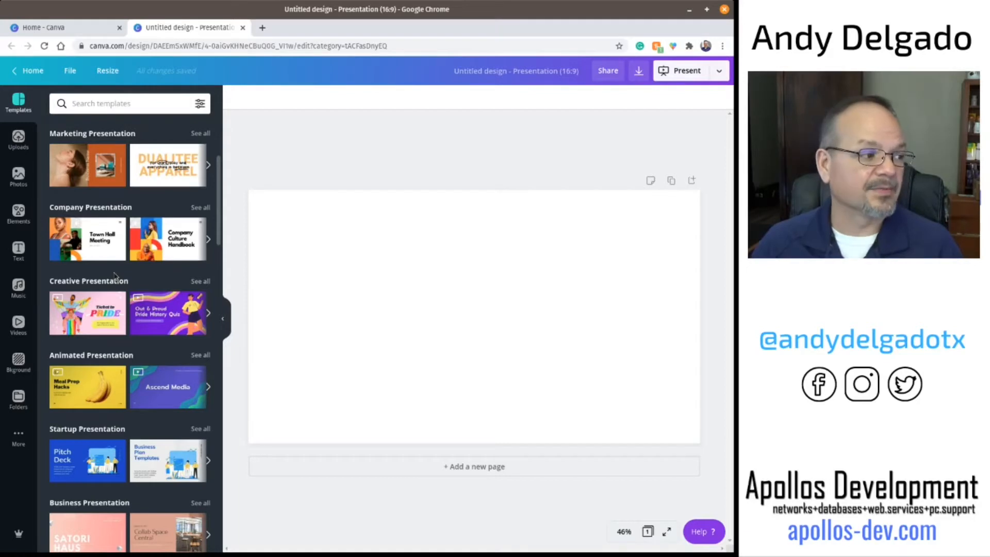
pyautogui.scroll(5, 115, 275)
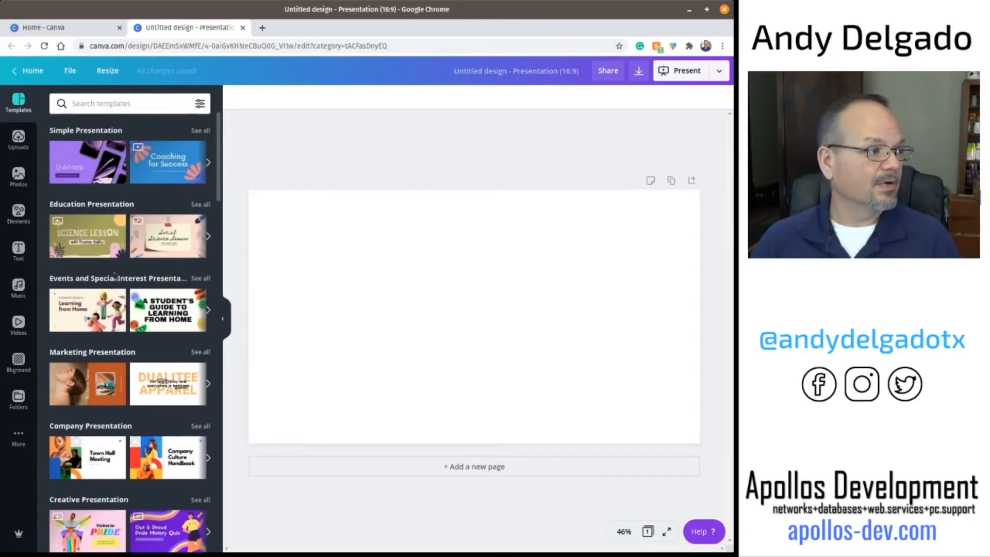
# Step: Search the photo library for landscape
pyautogui.click(20, 177)
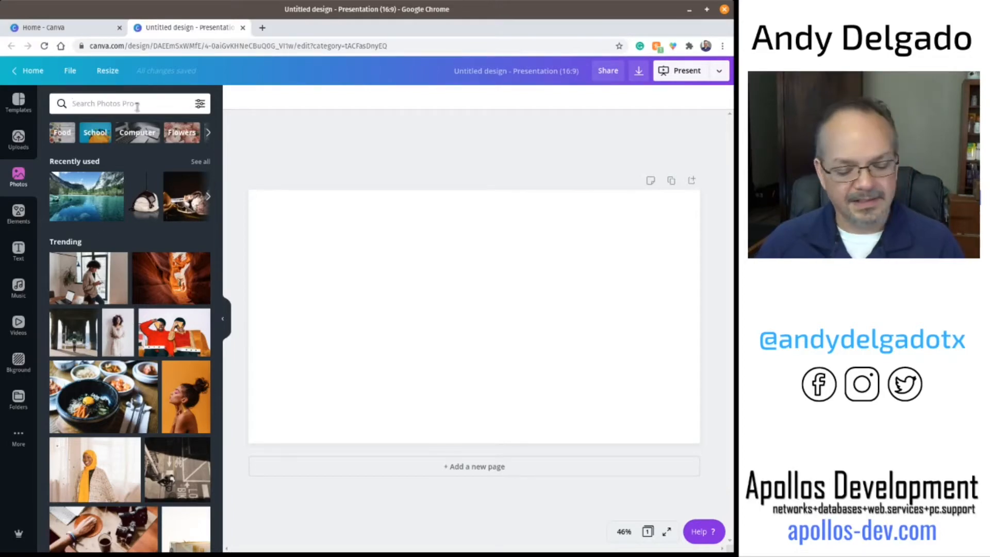
pyautogui.write('landscape')
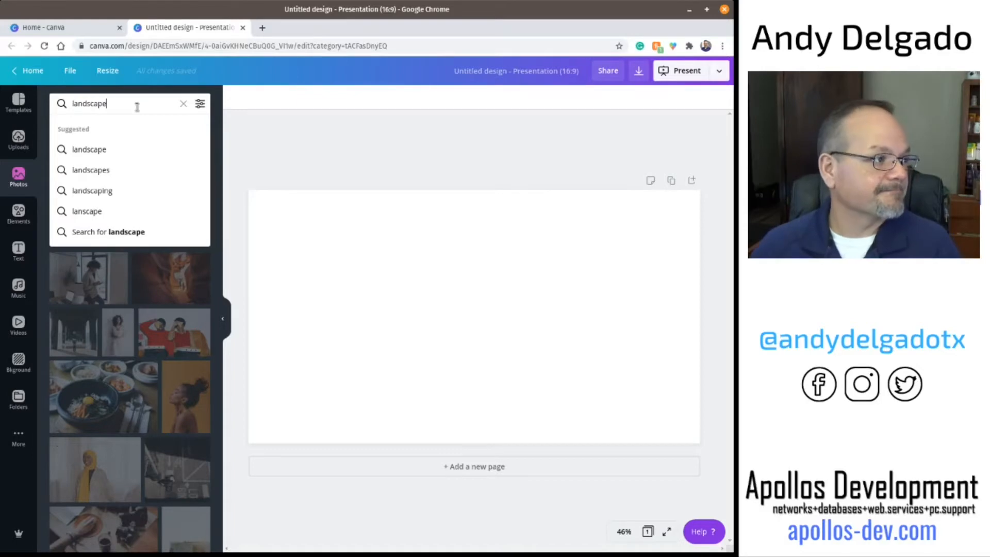
pyautogui.press('Return')
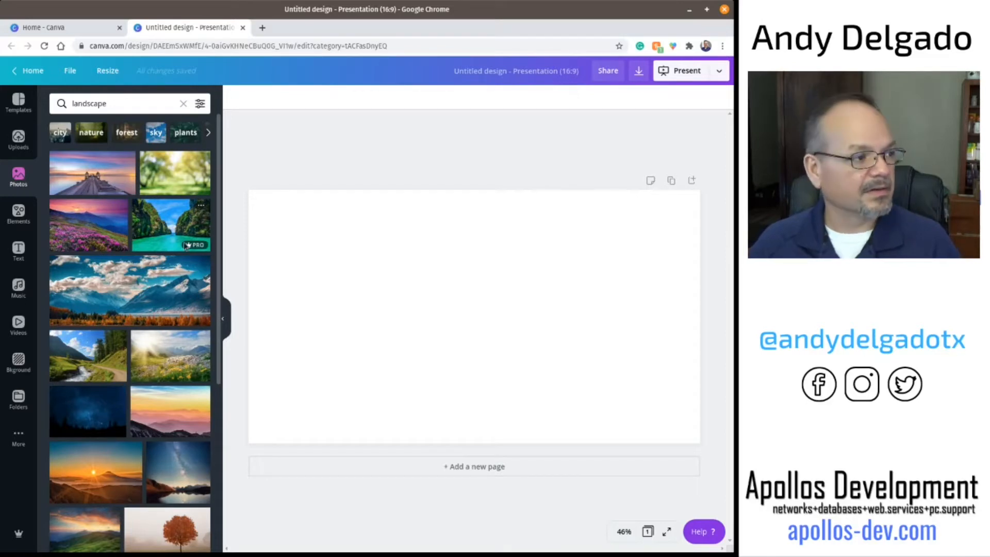
# Step: Set the turquoise lagoon between cliffs photo as the full-page background
pyautogui.moveTo(199, 249)
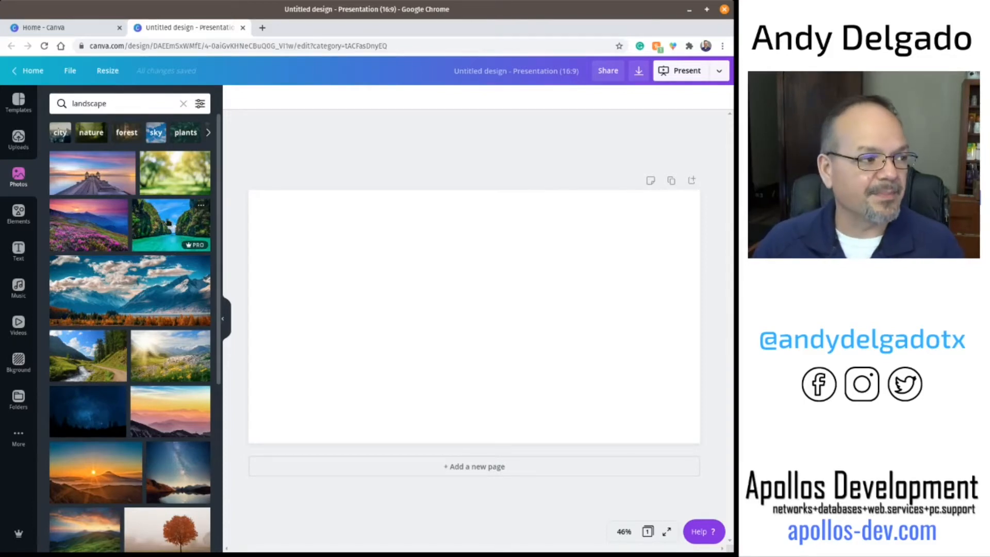
pyautogui.moveTo(157, 222); pyautogui.dragTo(254, 282)
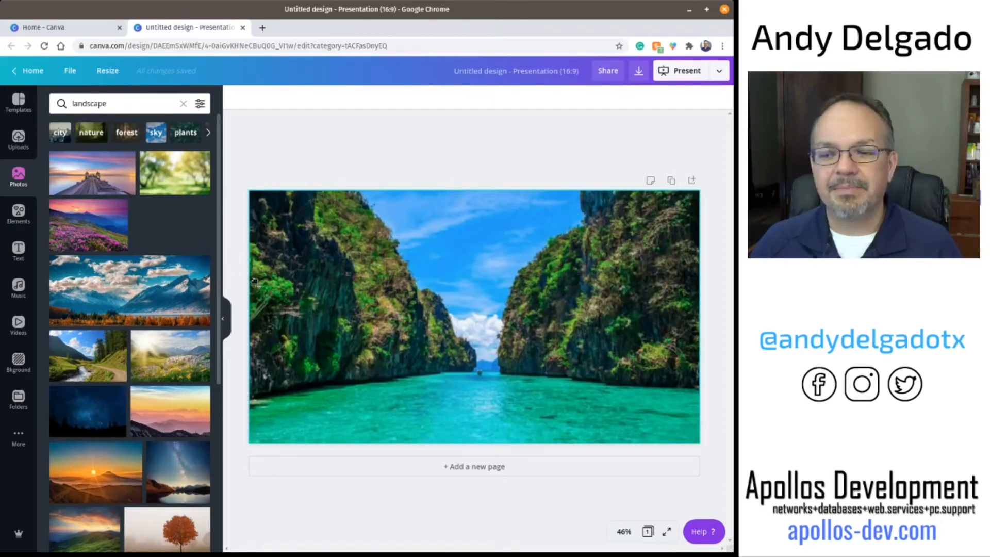
pyautogui.moveTo(254, 282); pyautogui.dragTo(299, 306)
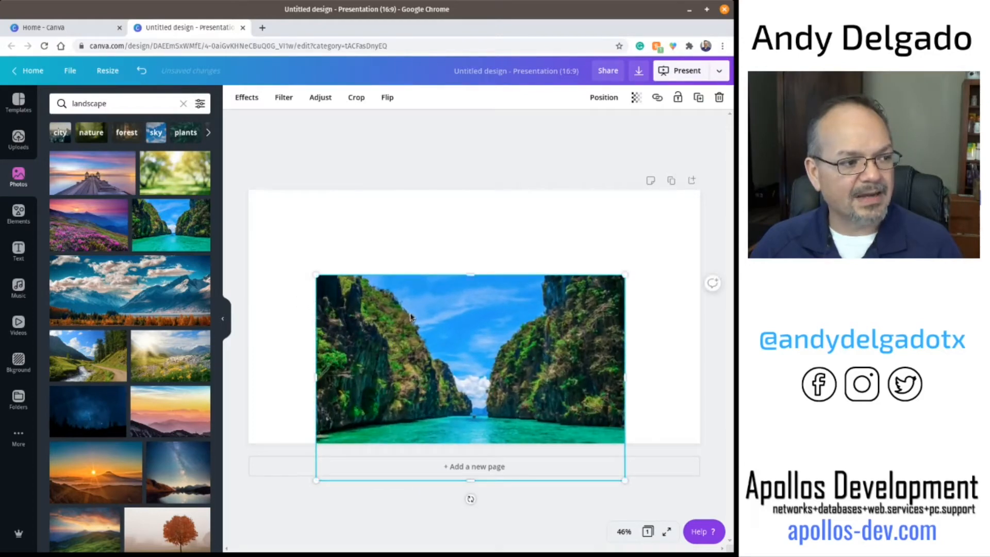
pyautogui.press('Delete')
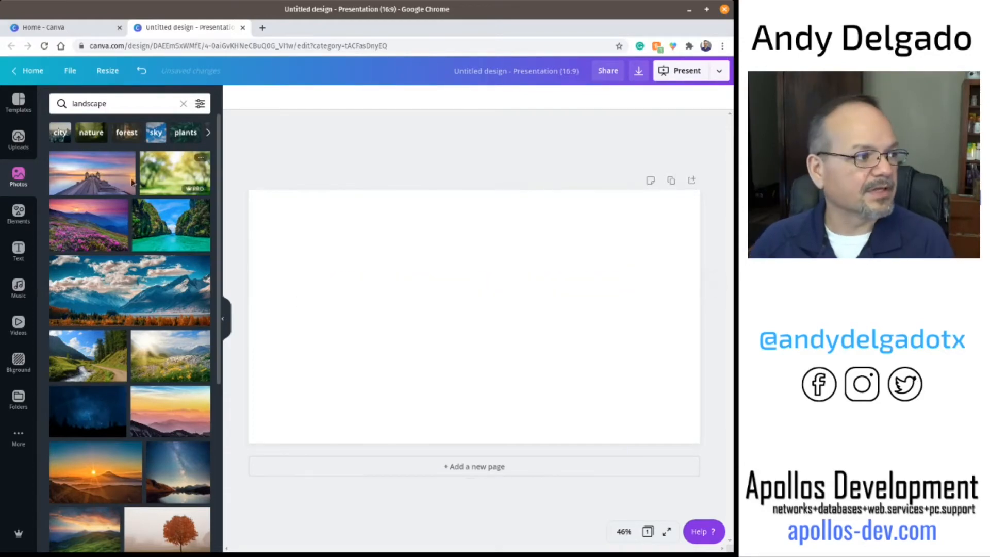
pyautogui.moveTo(170, 227); pyautogui.dragTo(263, 247)
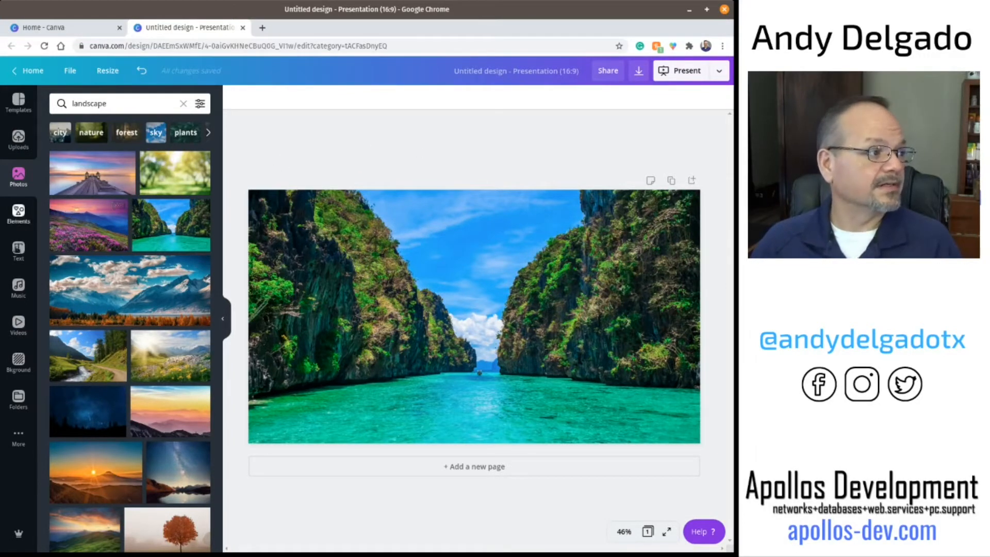
# Step: Open the text panel and browse through the font combination presets
pyautogui.click(15, 250)
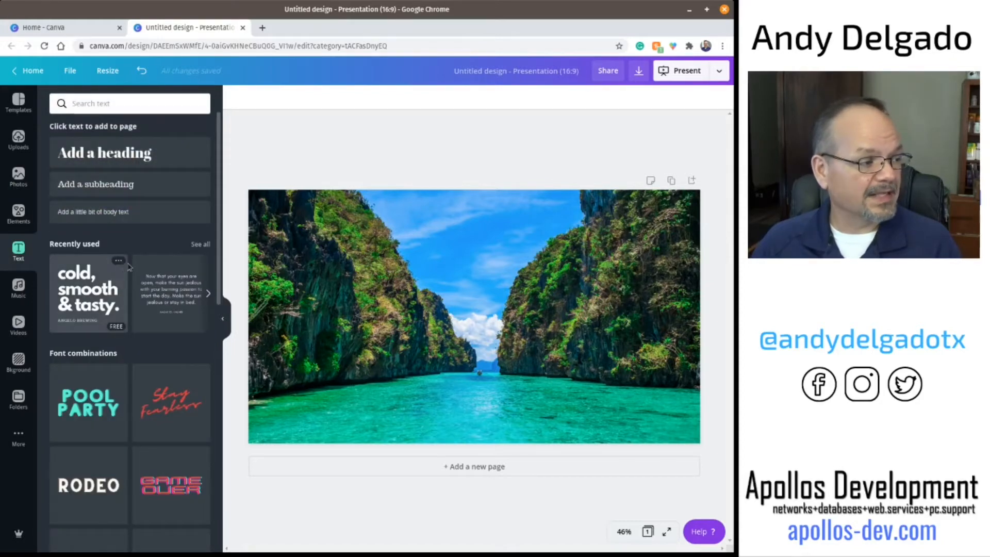
pyautogui.scroll(-2, 129, 267)
pyautogui.scroll(-5, 129, 266)
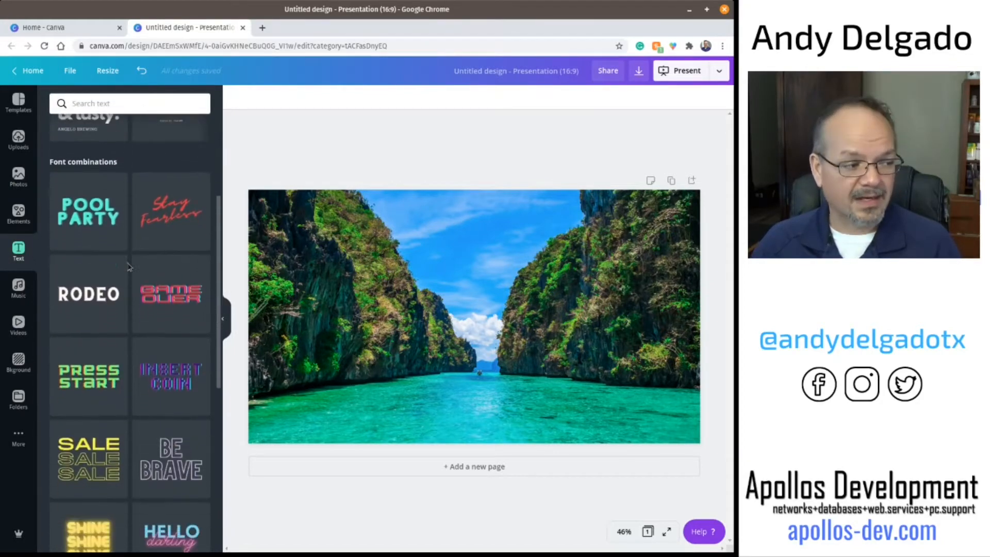
pyautogui.scroll(-2, 128, 267)
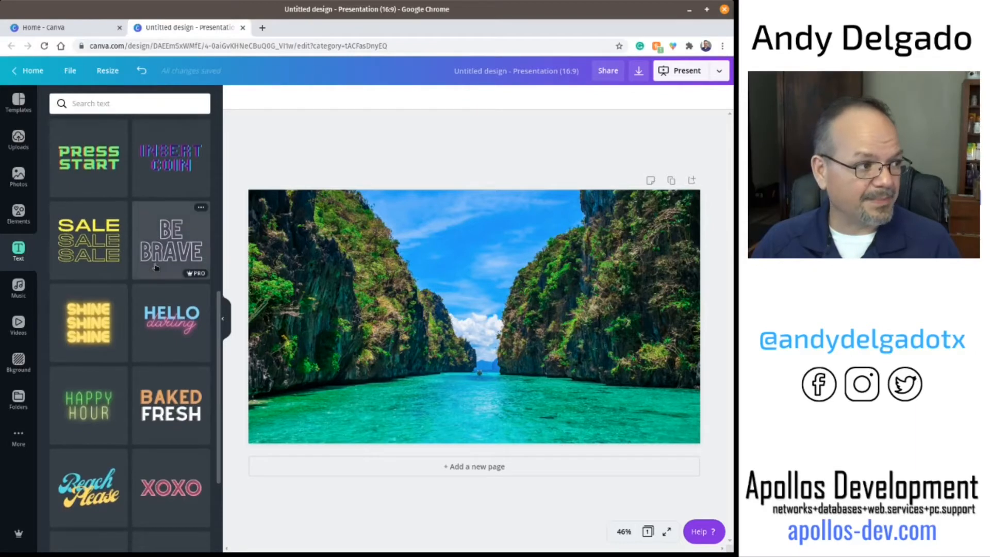
pyautogui.scroll(-7, 118, 283)
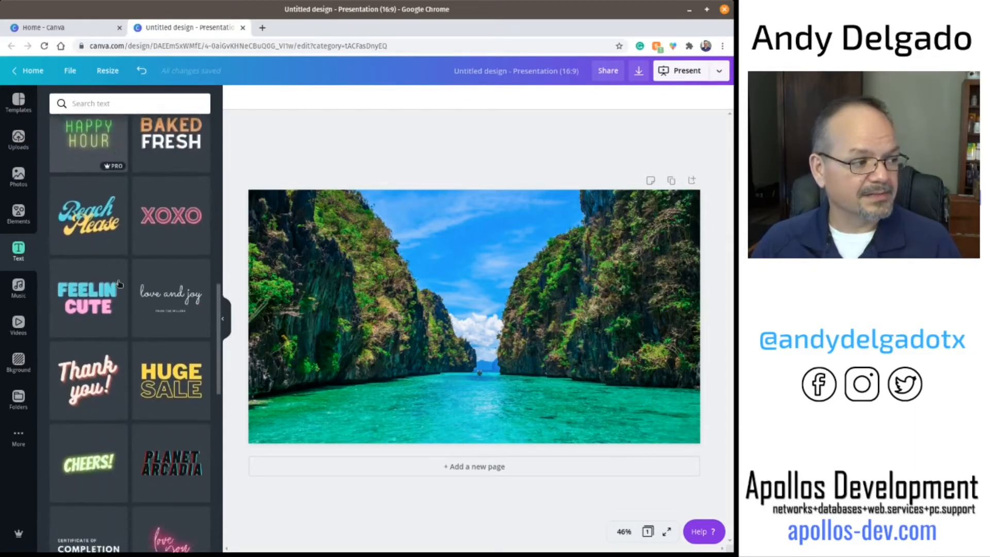
pyautogui.scroll(-6, 118, 283)
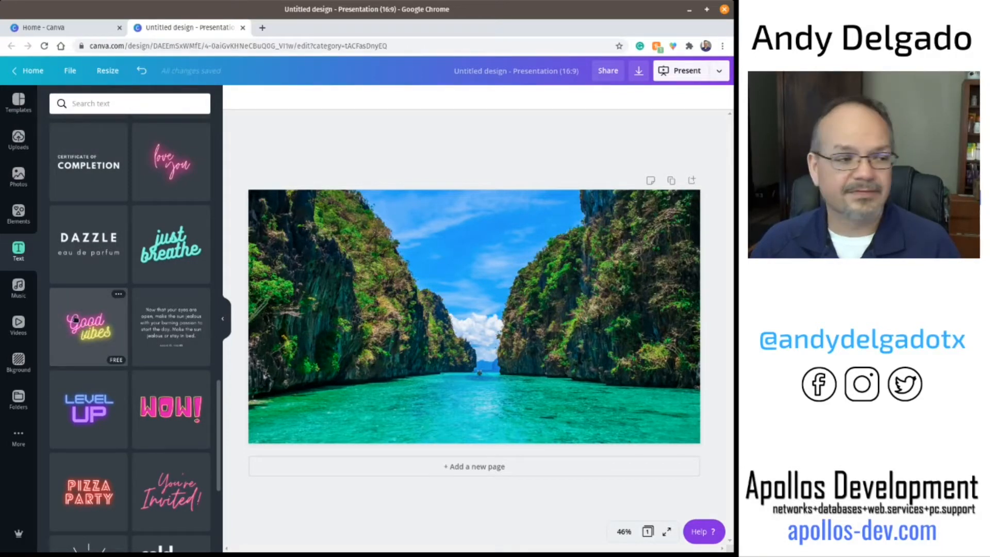
pyautogui.scroll(-1, 75, 320)
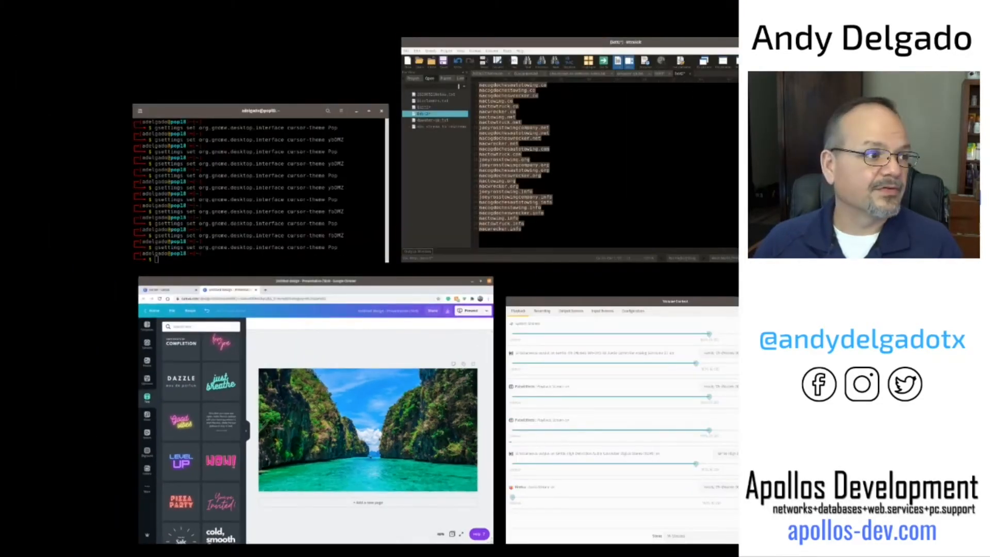
pyautogui.click(256, 179)
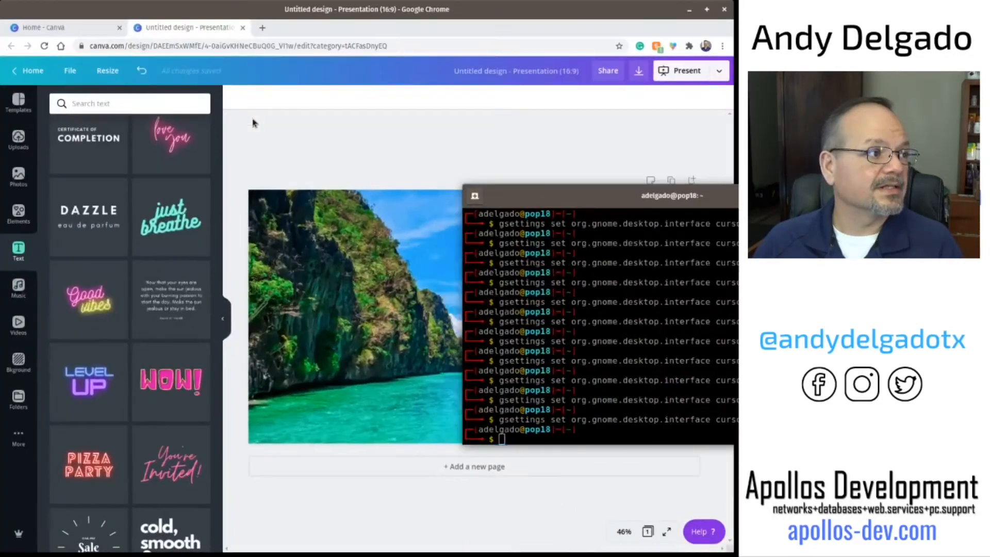
pyautogui.tripleClick(651, 213)
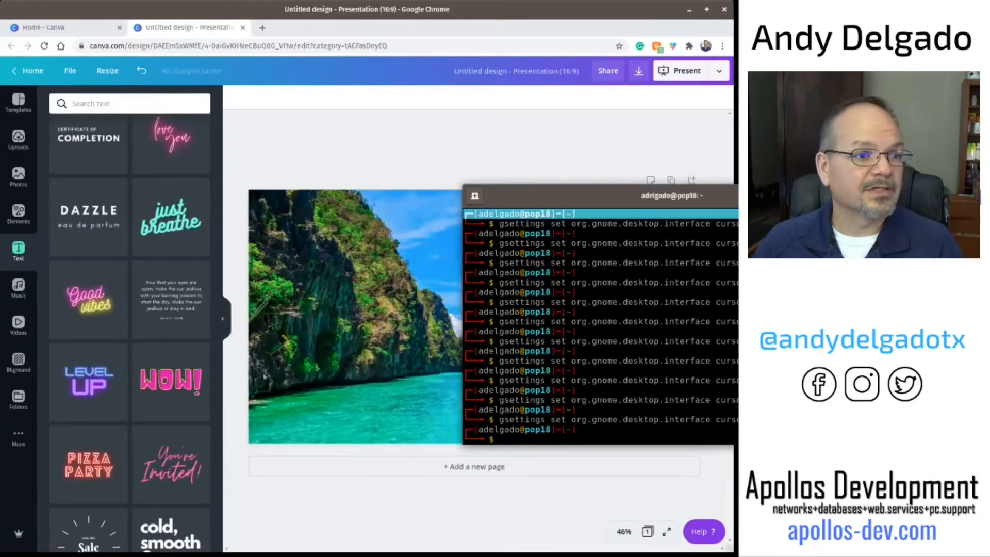
pyautogui.click(733, 200)
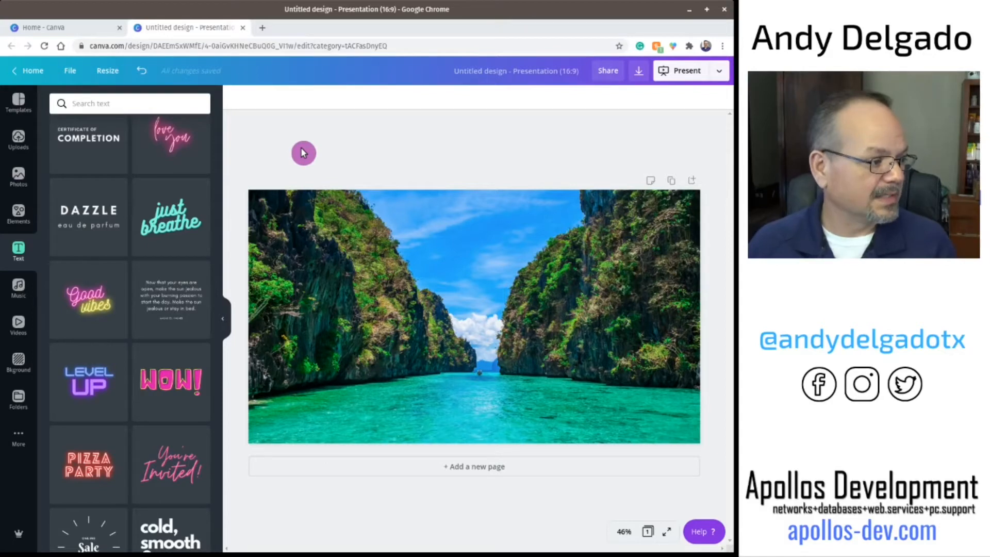
# Step: Add a heading to the slide with the text Dream It
pyautogui.scroll(2, 146, 194)
pyautogui.scroll(15, 146, 194)
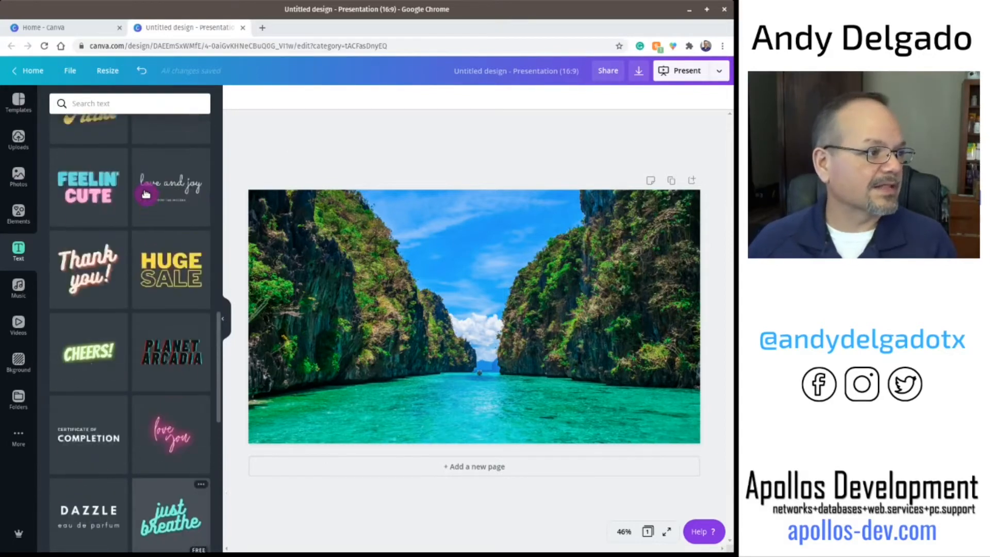
pyautogui.scroll(1, 146, 193)
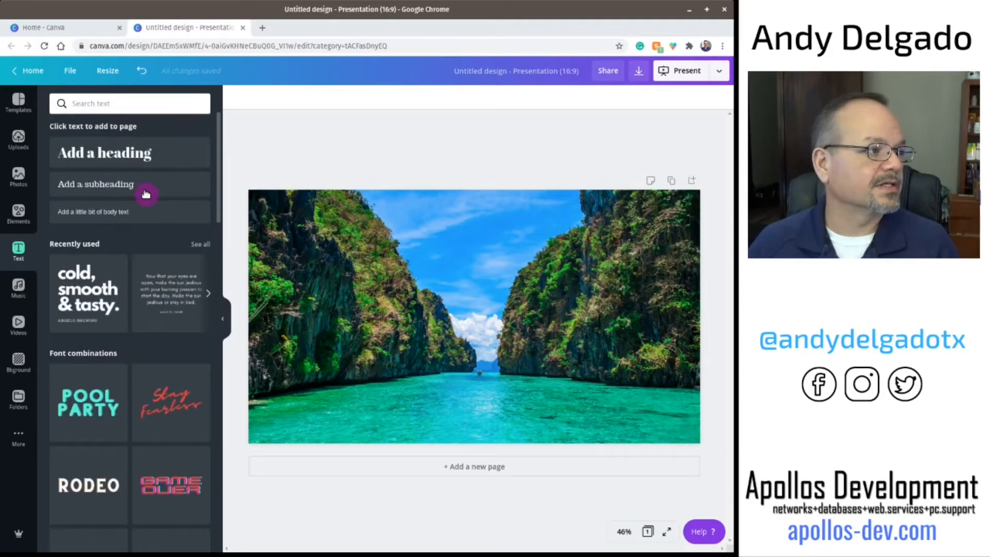
pyautogui.click(101, 155)
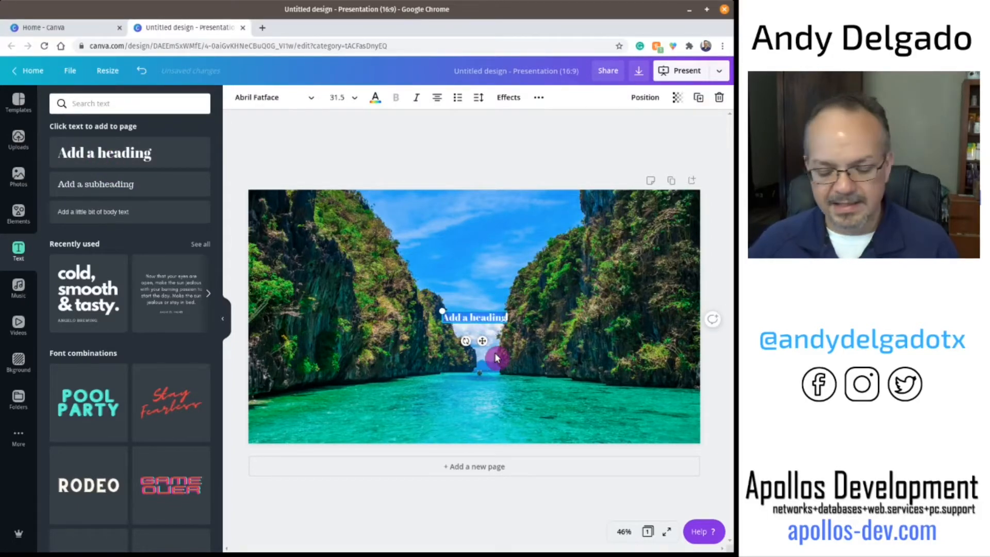
pyautogui.write('Dream it')
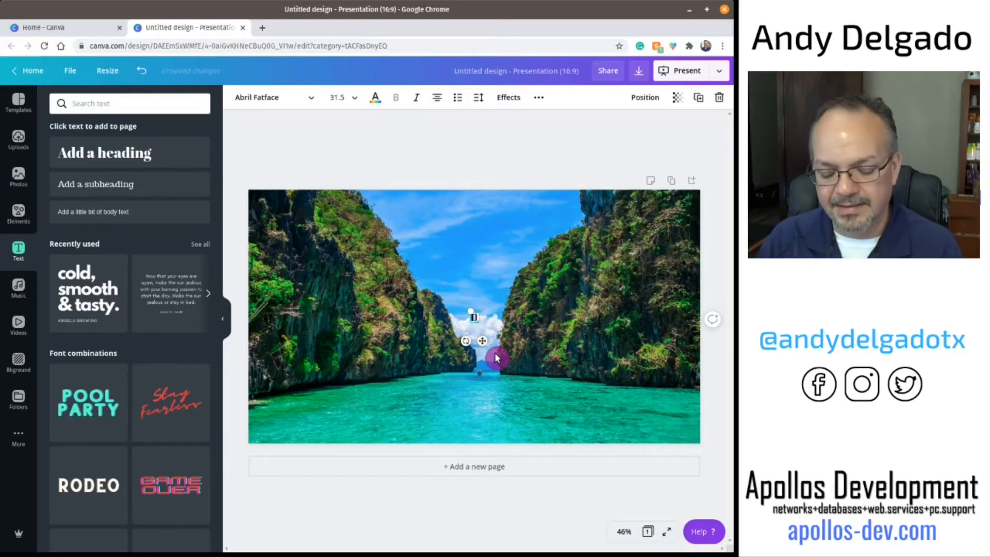
pyautogui.press('BackSpace')
pyautogui.press('BackSpace')
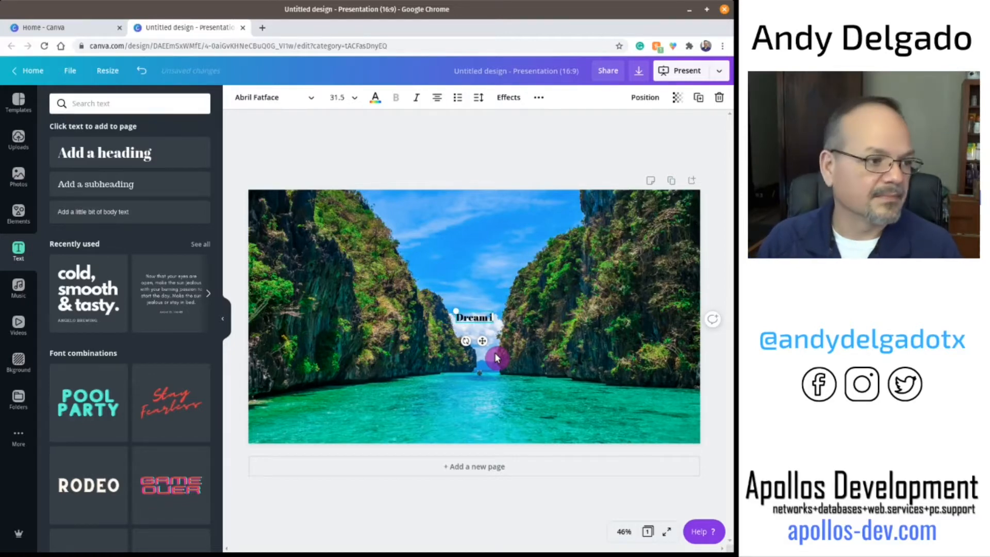
pyautogui.write('It')
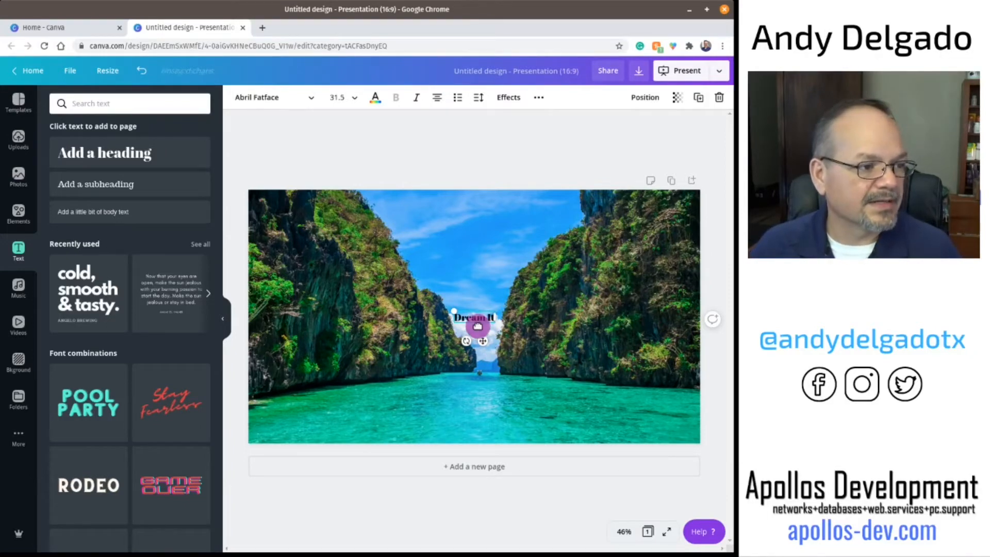
# Step: Move the heading near the top of the photo and enlarge it to about 76 font size
pyautogui.moveTo(476, 328); pyautogui.dragTo(481, 234)
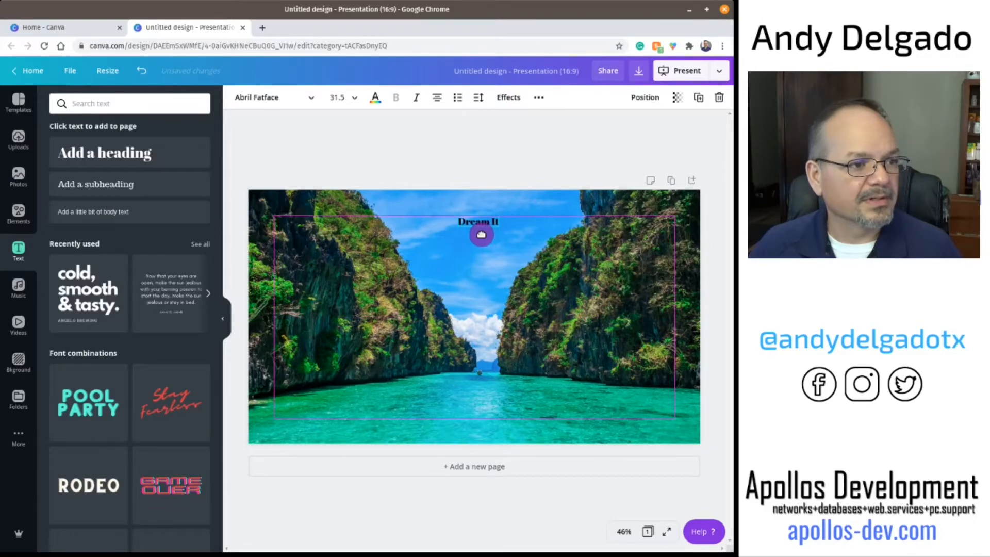
pyautogui.moveTo(481, 235); pyautogui.dragTo(481, 235)
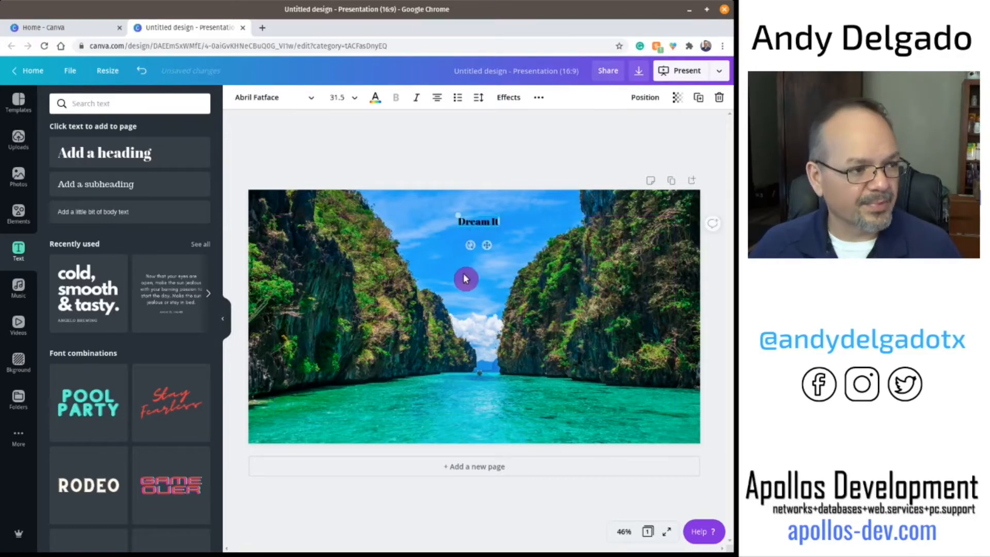
pyautogui.click(481, 222)
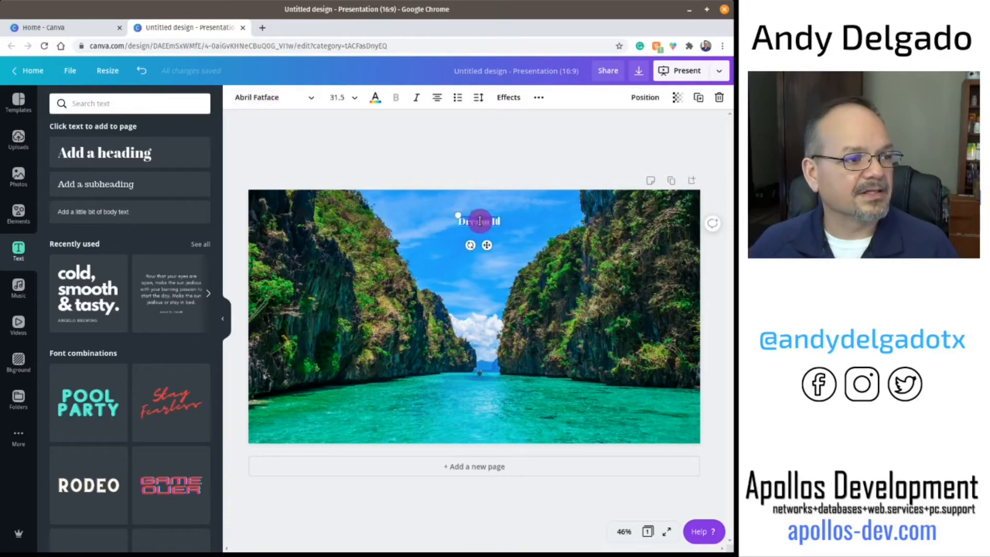
pyautogui.moveTo(455, 216); pyautogui.dragTo(375, 180)
# Step: Change the heading's font to Benedict
pyautogui.click(265, 101)
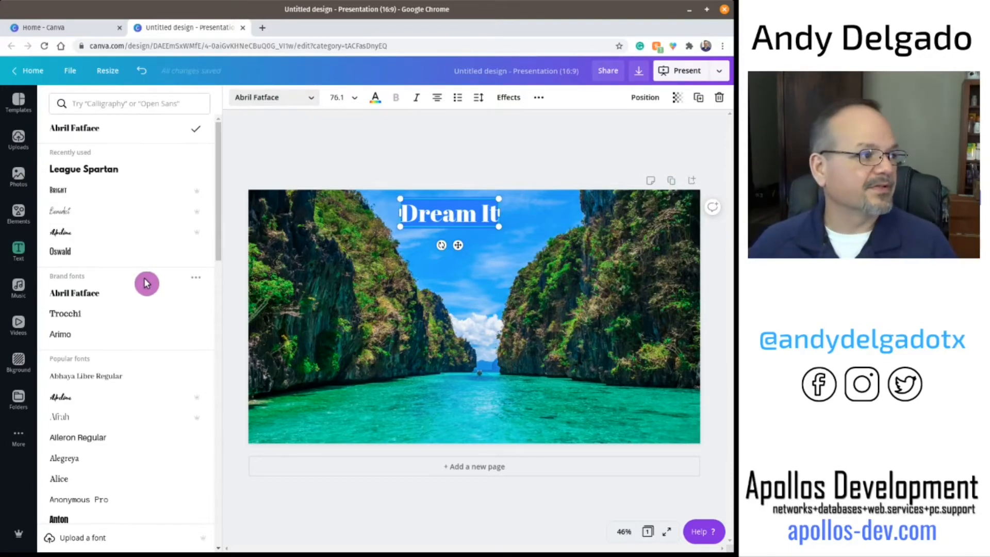
pyautogui.click(63, 213)
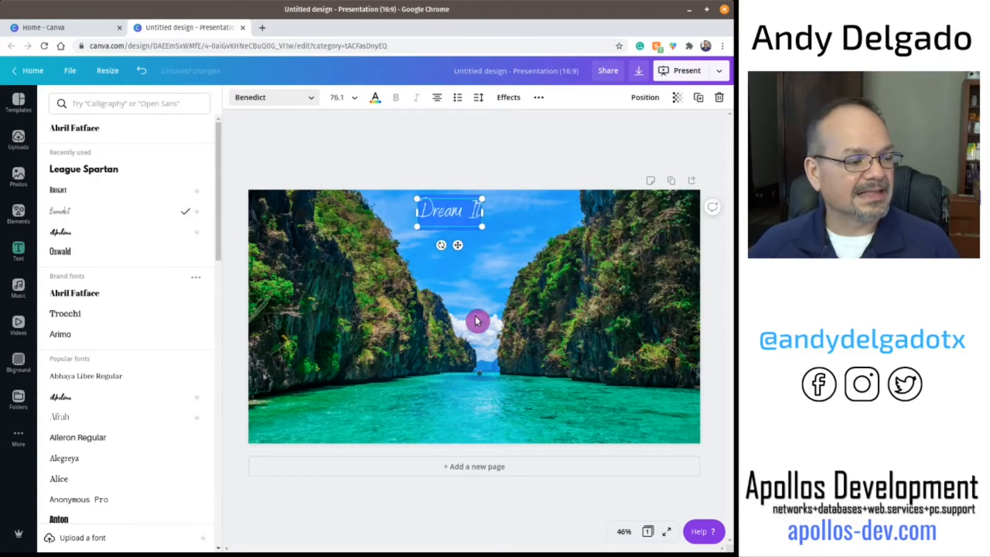
pyautogui.click(474, 292)
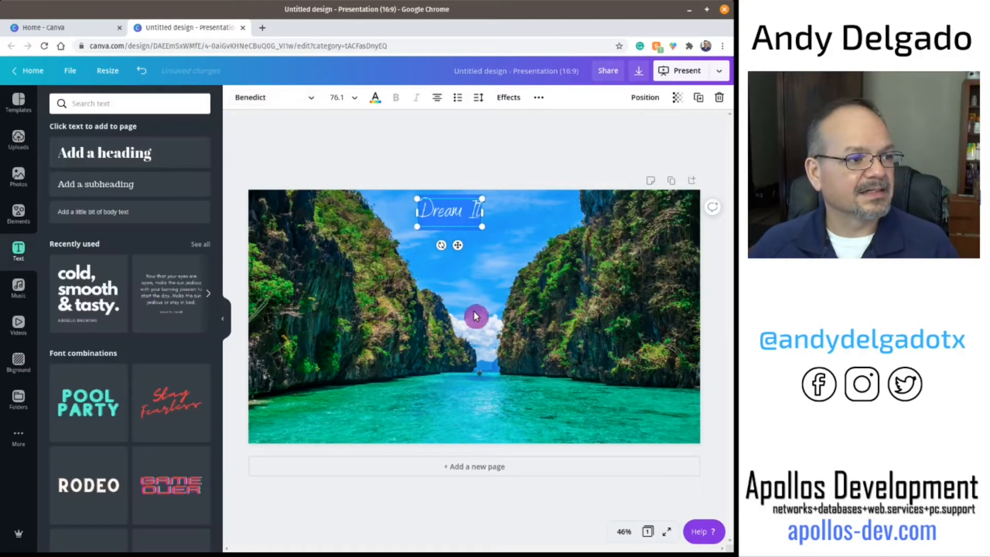
# Step: Enlarge the Dream It heading to font size 173
pyautogui.click(388, 160)
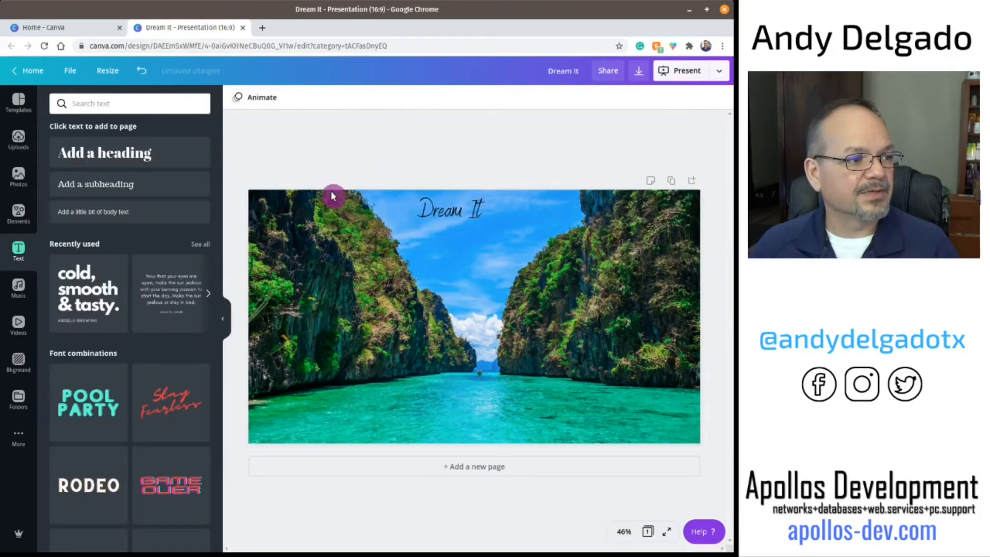
pyautogui.click(431, 215)
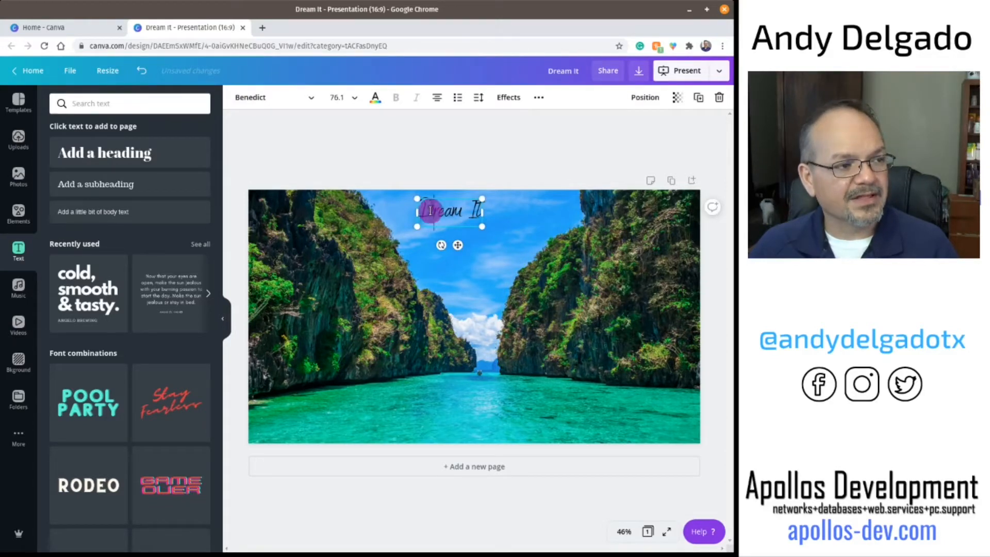
pyautogui.moveTo(464, 216); pyautogui.dragTo(565, 262)
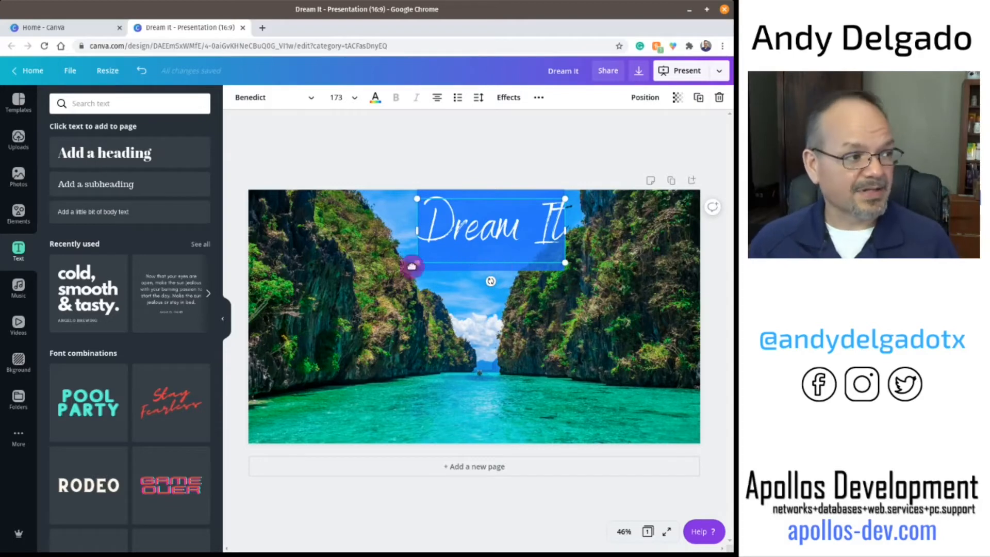
# Step: Change the heading's font to Advetime
pyautogui.click(256, 101)
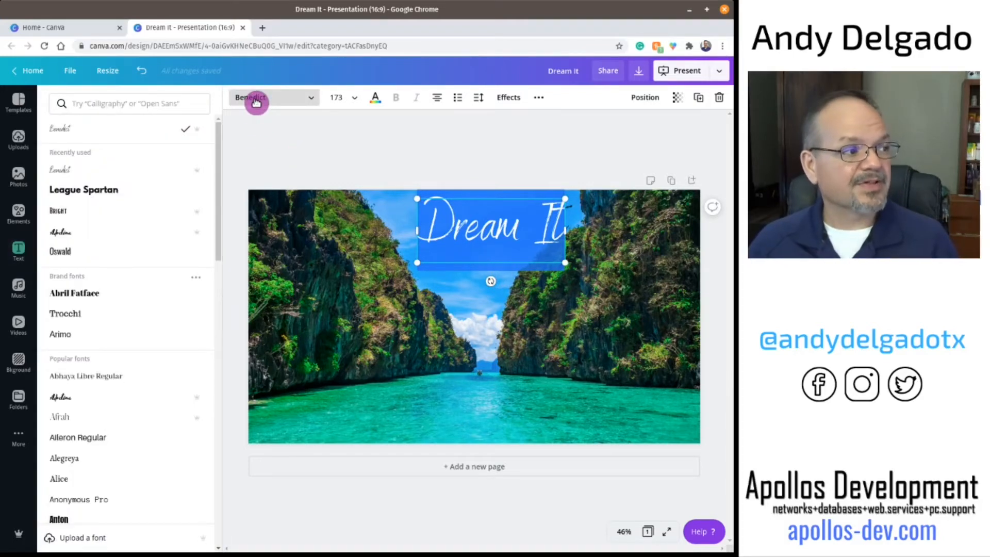
pyautogui.click(77, 237)
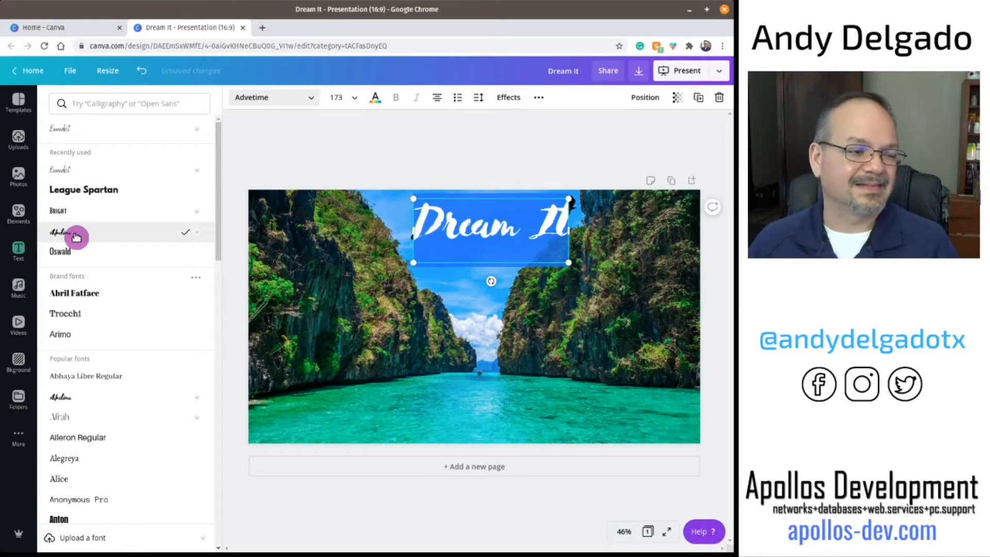
# Step: Color the heading text white and shift the heading slightly left
pyautogui.click(378, 99)
pyautogui.click(198, 351)
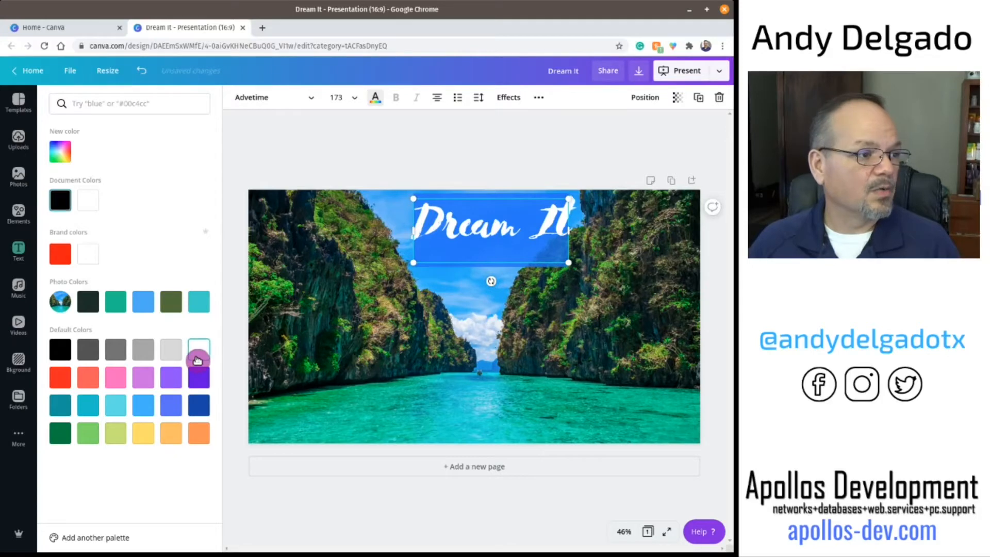
pyautogui.click(477, 155)
pyautogui.click(474, 309)
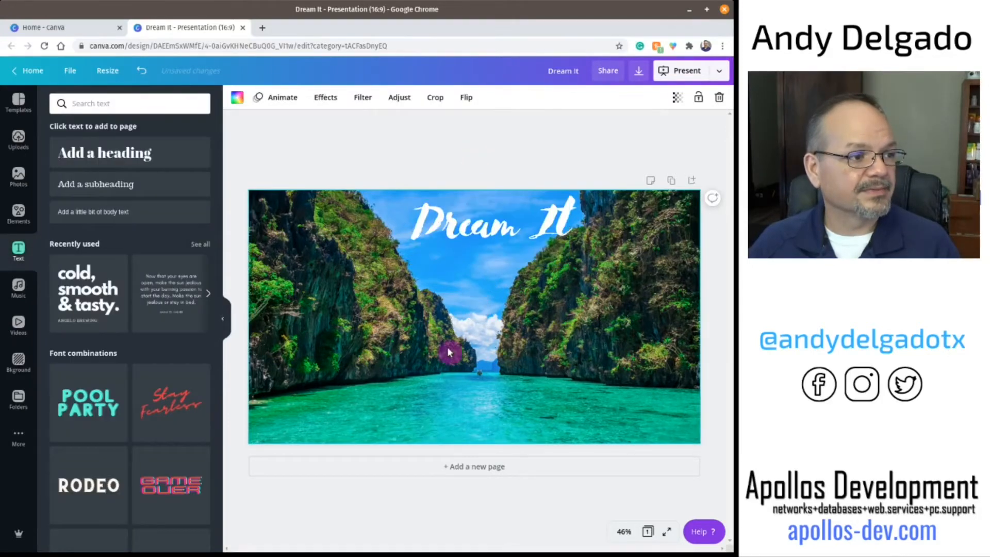
pyautogui.moveTo(475, 235); pyautogui.dragTo(452, 236)
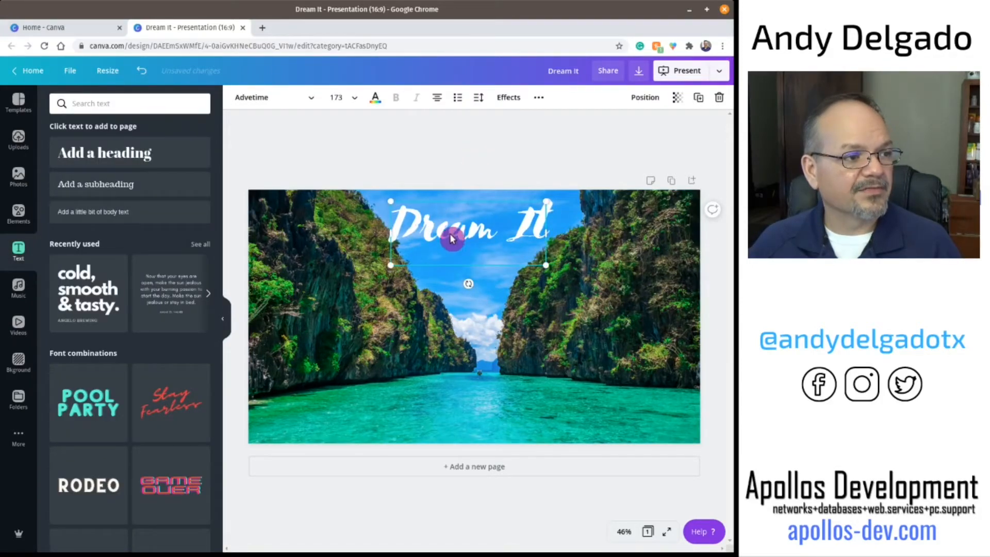
# Step: Browse the font list, try Anonymous Pro, and set the heading's font to League Spartan
pyautogui.tripleClick(451, 230)
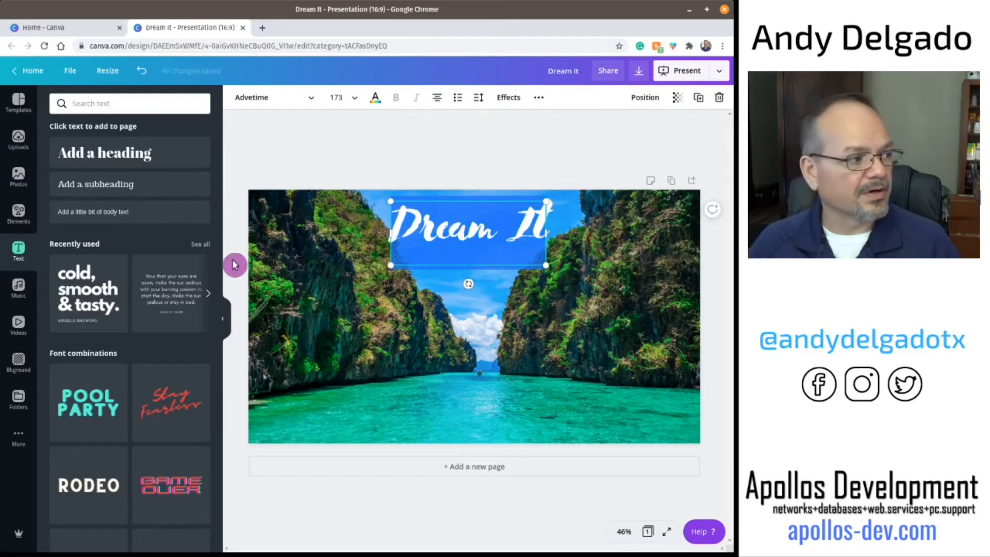
pyautogui.click(253, 102)
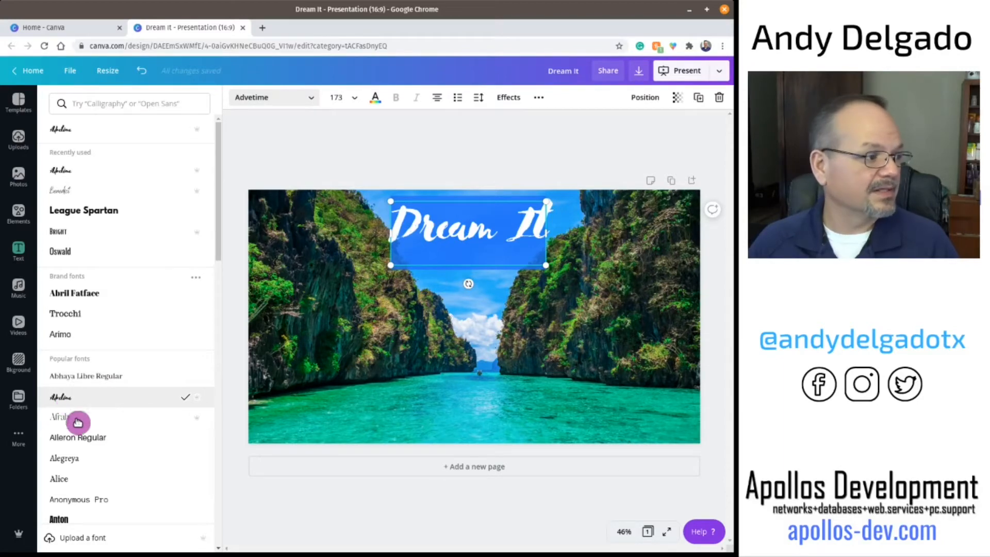
pyautogui.scroll(-3, 106, 423)
pyautogui.scroll(-2, 150, 424)
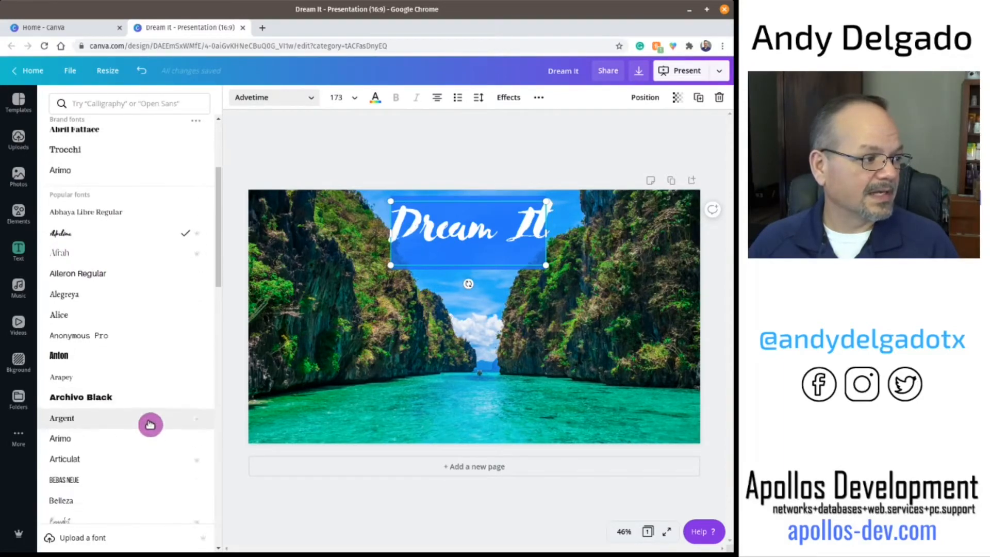
pyautogui.click(101, 337)
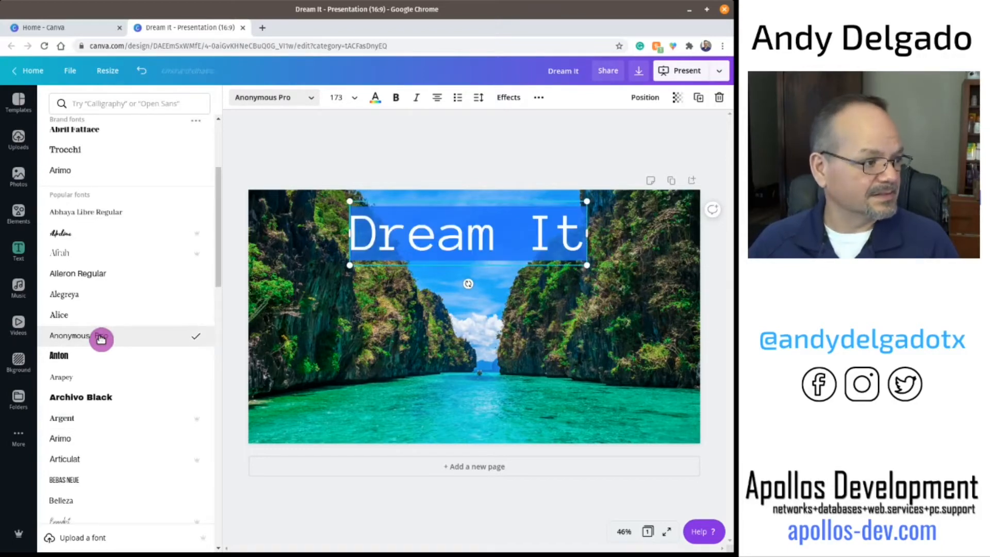
pyautogui.scroll(-4, 115, 370)
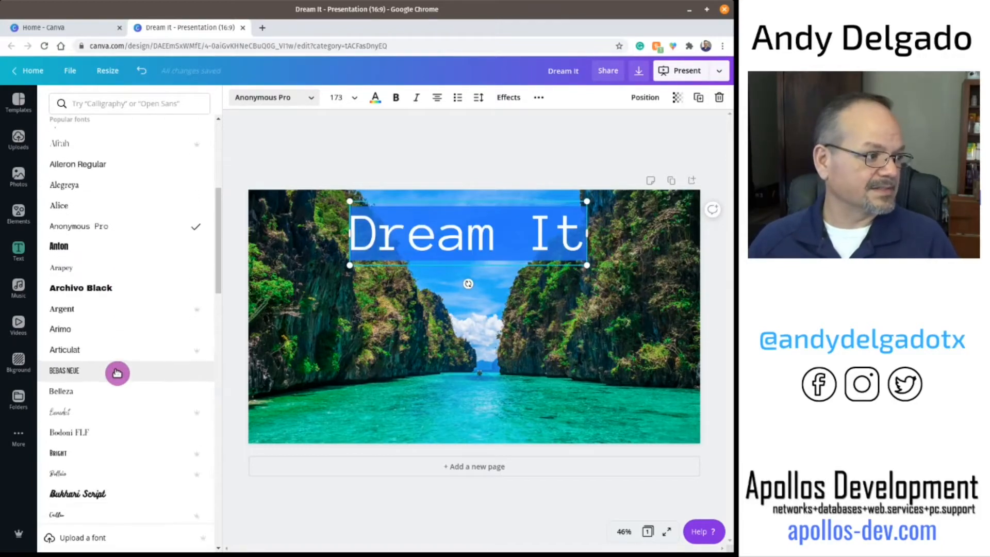
pyautogui.scroll(-4, 117, 372)
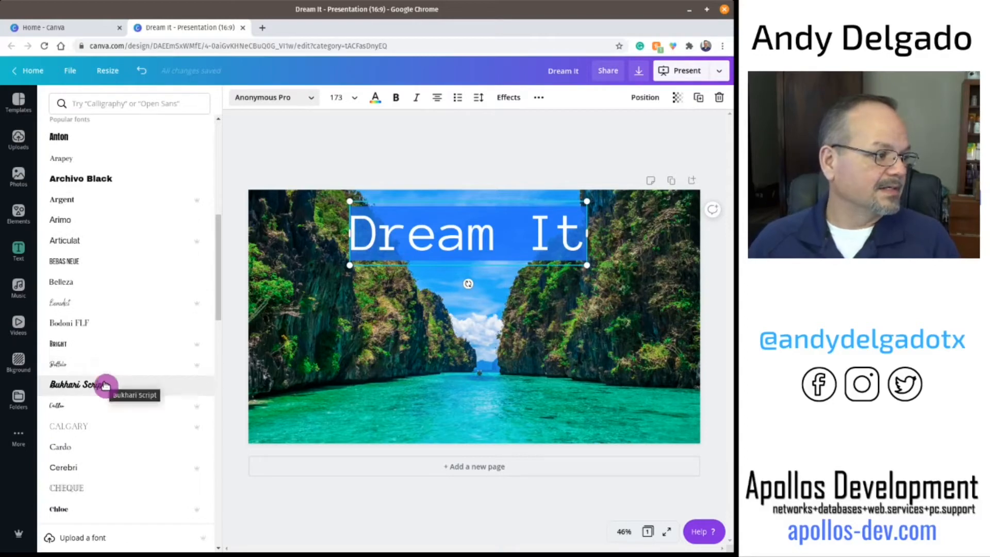
pyautogui.scroll(-5, 106, 386)
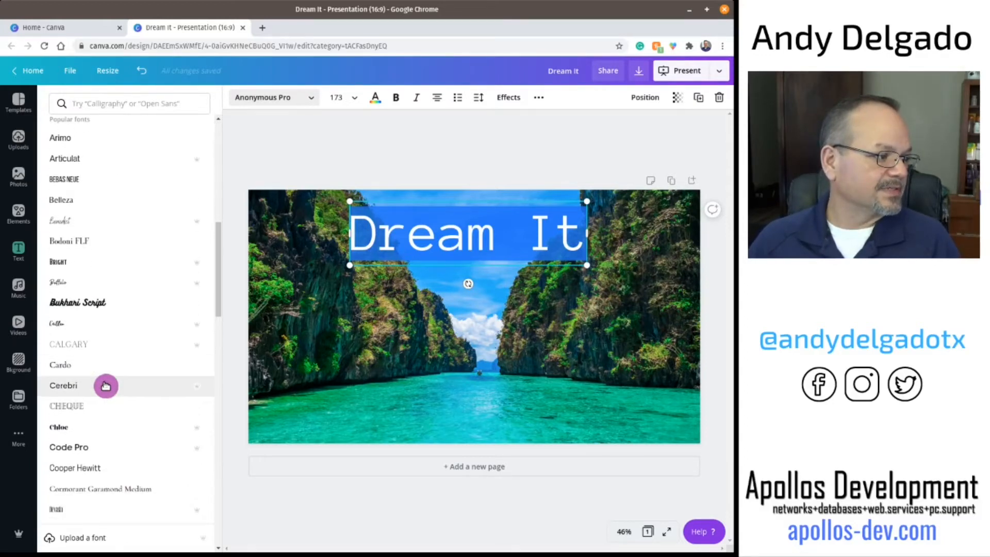
pyautogui.scroll(-8, 170, 369)
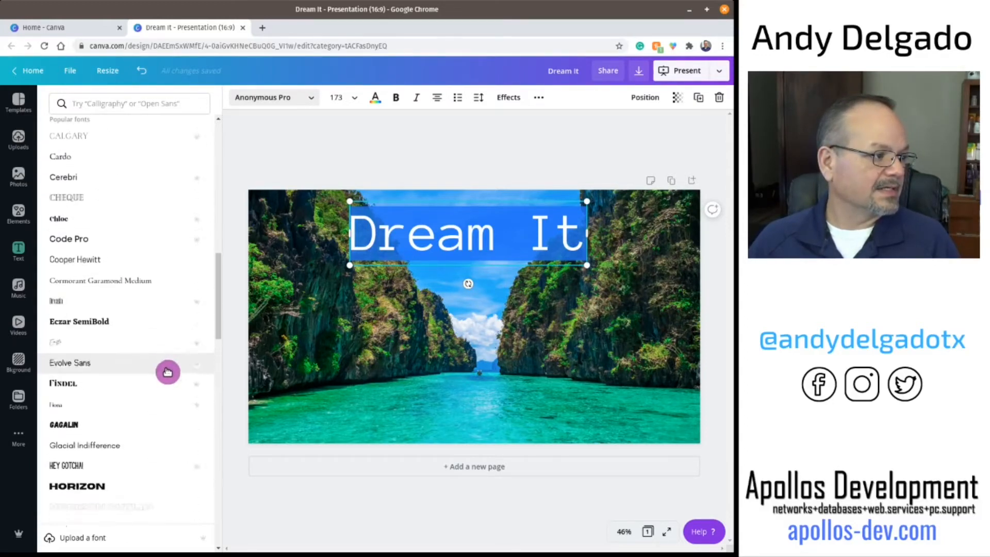
pyautogui.scroll(-1, 167, 373)
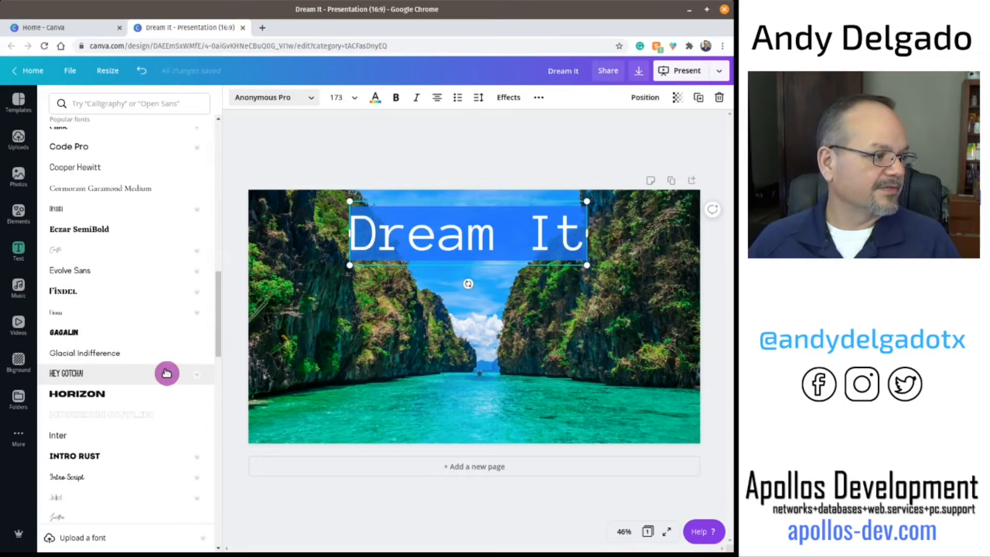
pyautogui.scroll(-3, 167, 372)
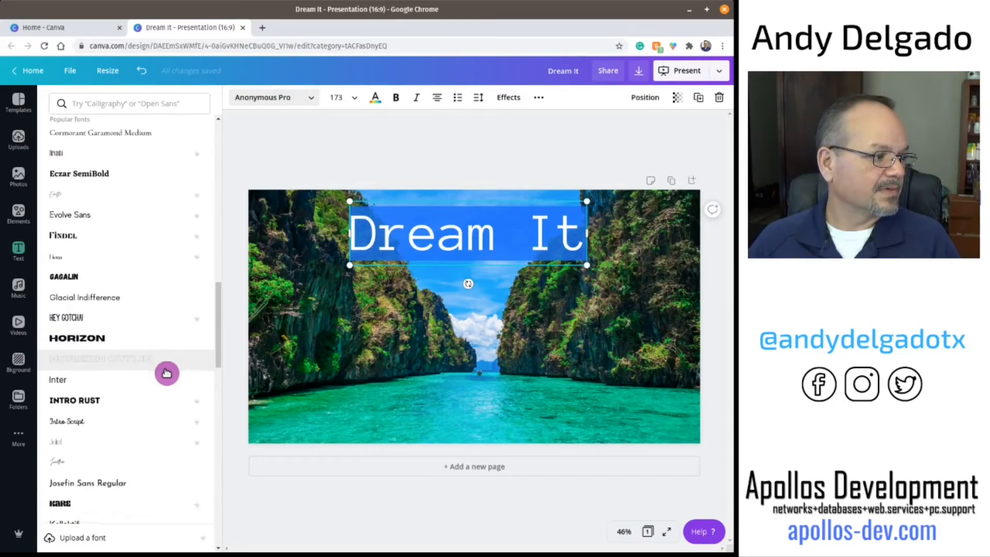
pyautogui.scroll(-5, 166, 373)
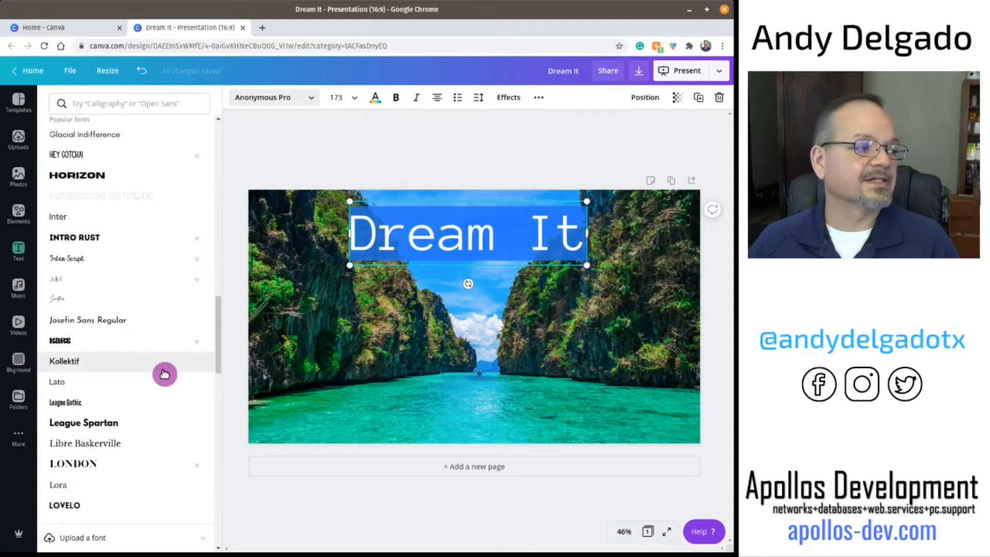
pyautogui.scroll(-1, 165, 374)
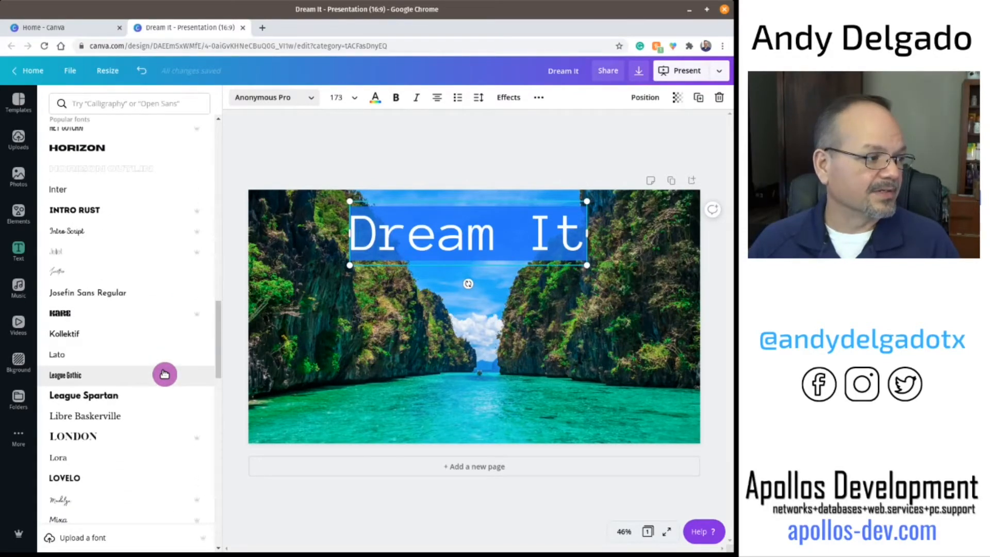
pyautogui.click(115, 396)
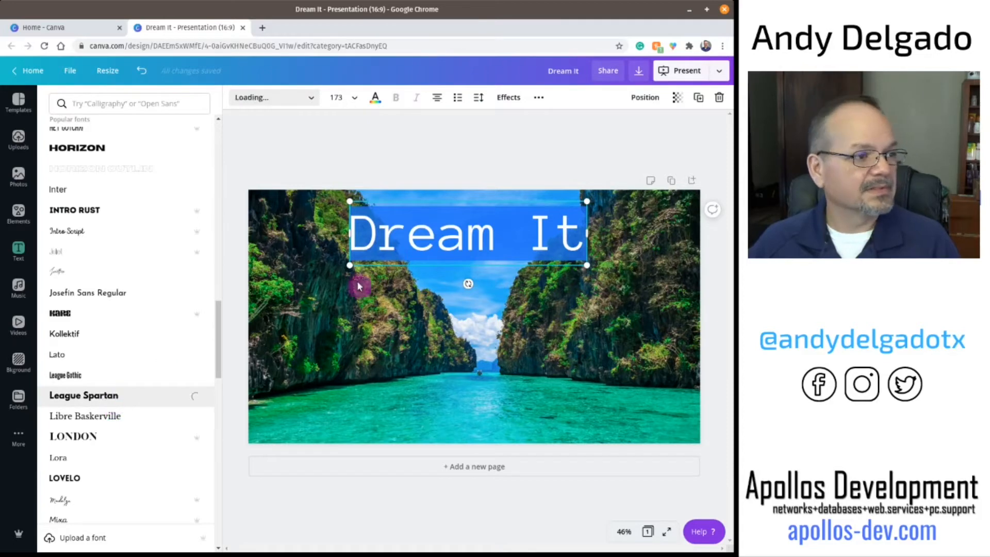
# Step: Move the Dream It heading slightly lower on the photo
pyautogui.click(450, 362)
pyautogui.click(605, 351)
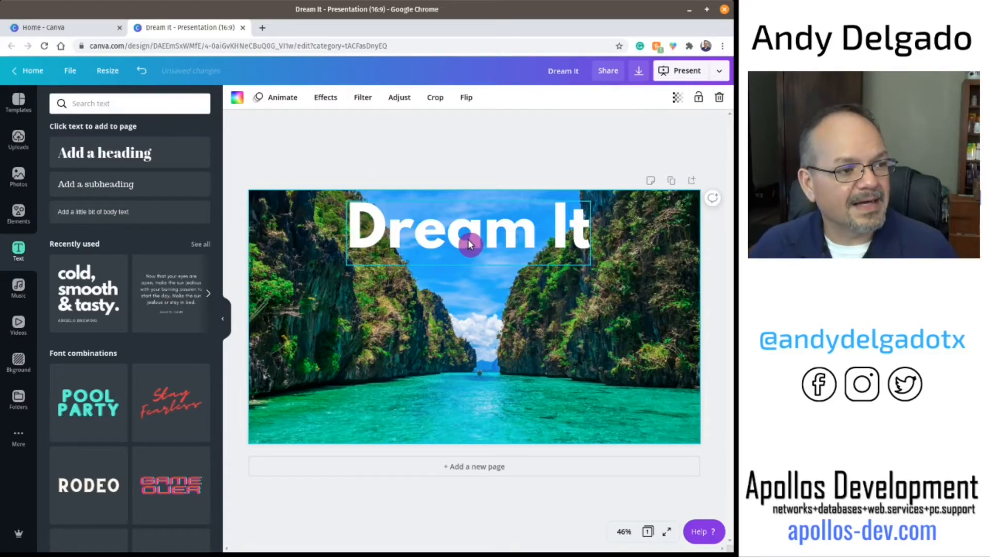
pyautogui.moveTo(465, 247); pyautogui.dragTo(467, 252)
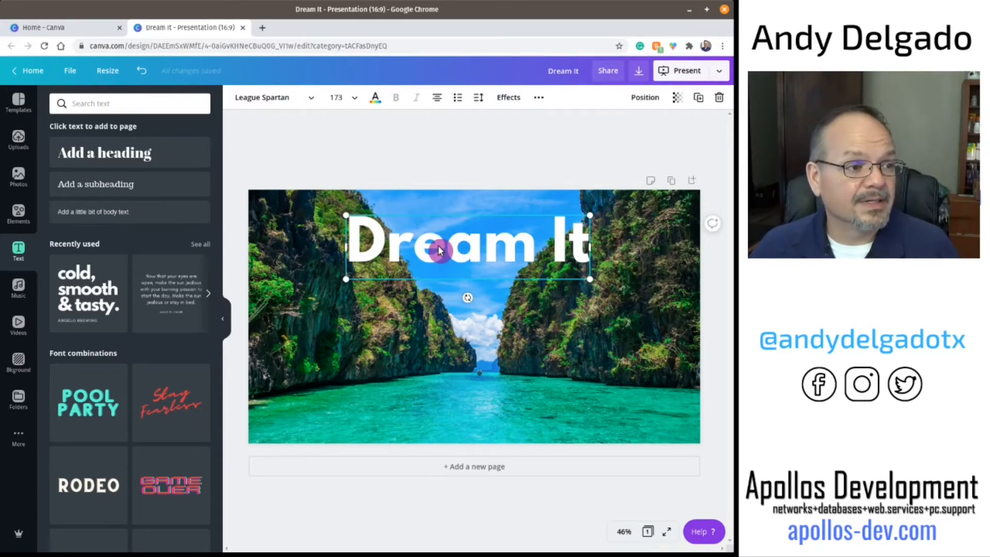
# Step: Try the Shadow, Lift, Hollow, Splice, Echo, Glitch and Neon text effects on the heading
pyautogui.click(508, 98)
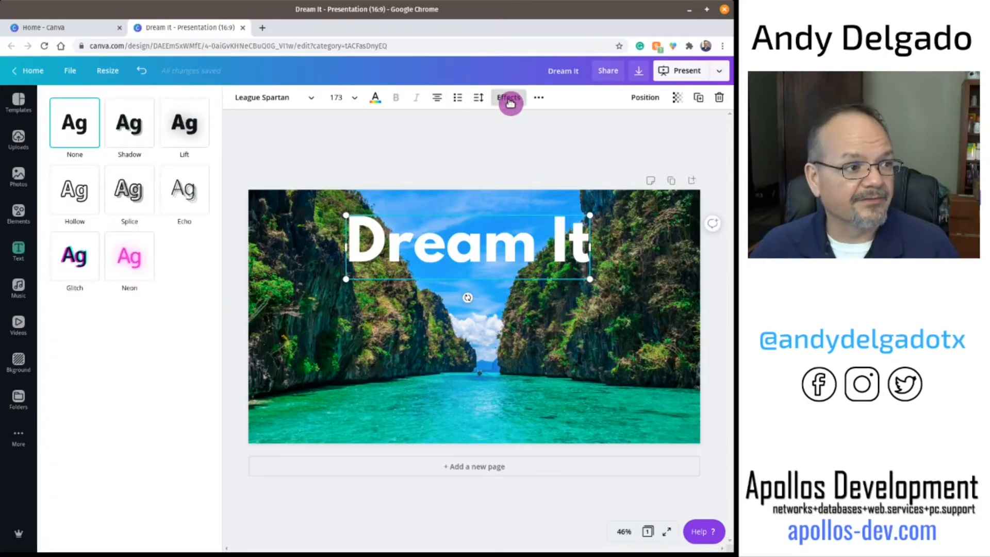
pyautogui.click(124, 126)
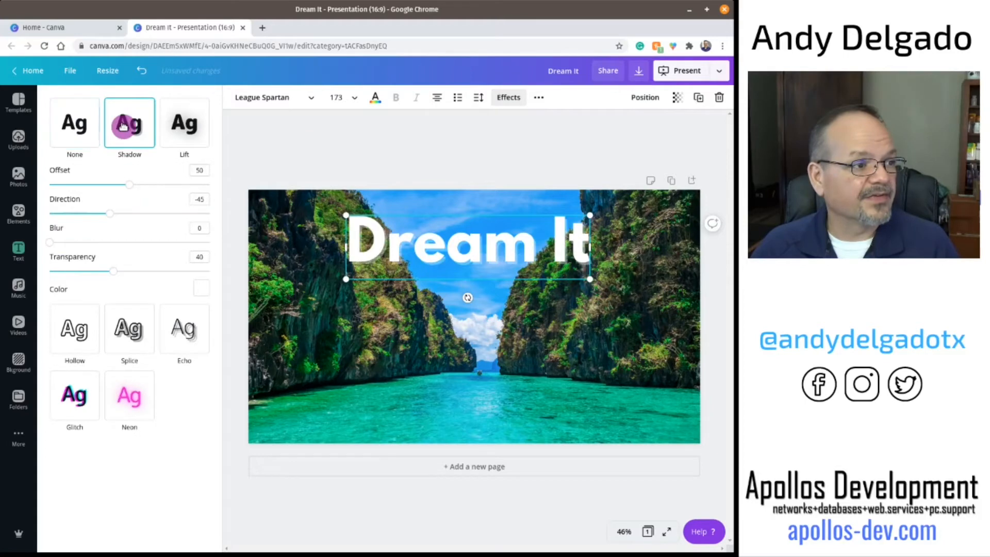
pyautogui.click(179, 129)
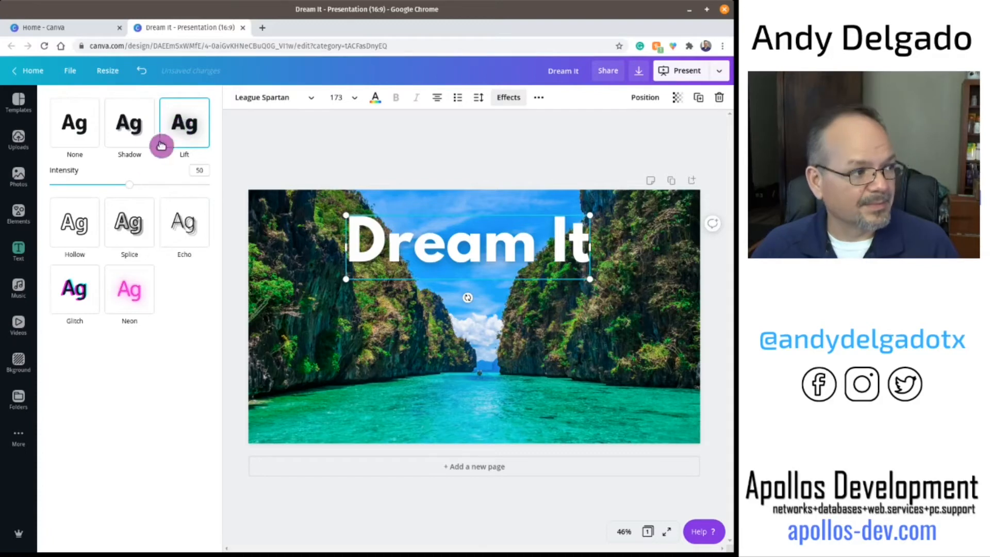
pyautogui.click(72, 223)
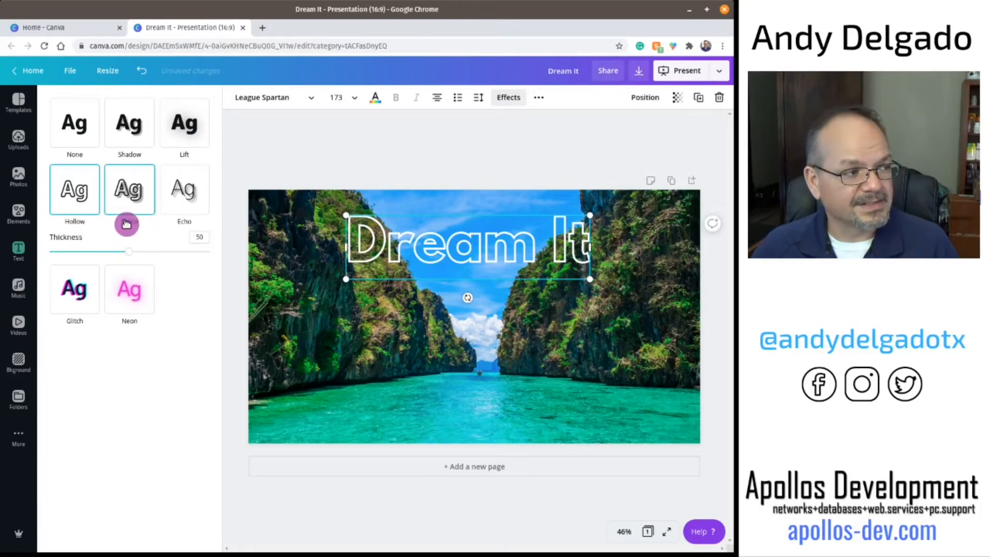
pyautogui.click(128, 192)
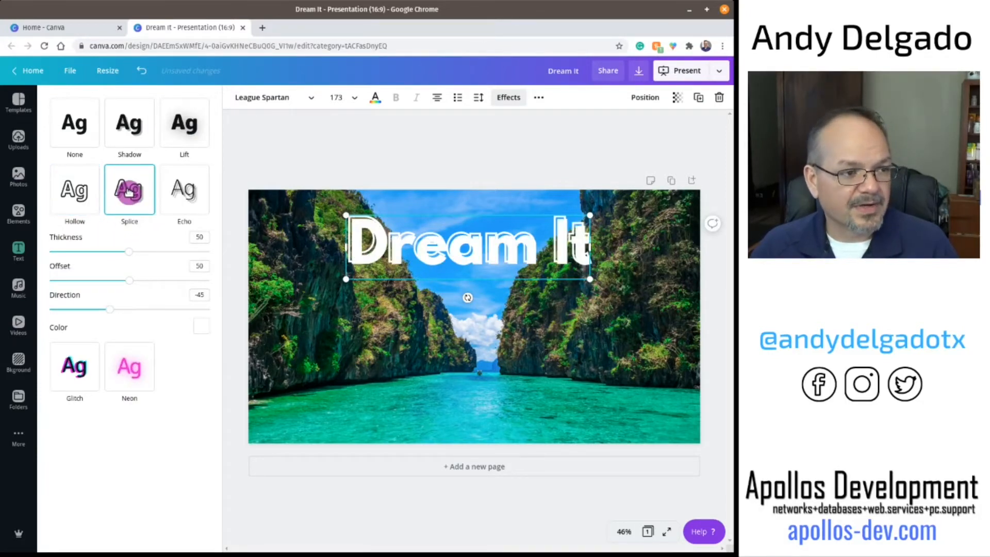
pyautogui.click(186, 191)
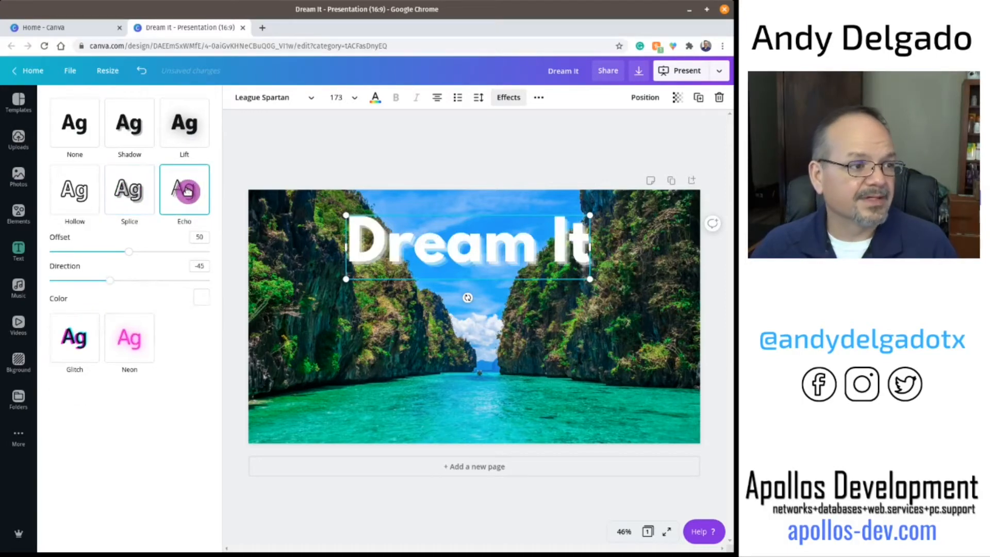
pyautogui.click(81, 324)
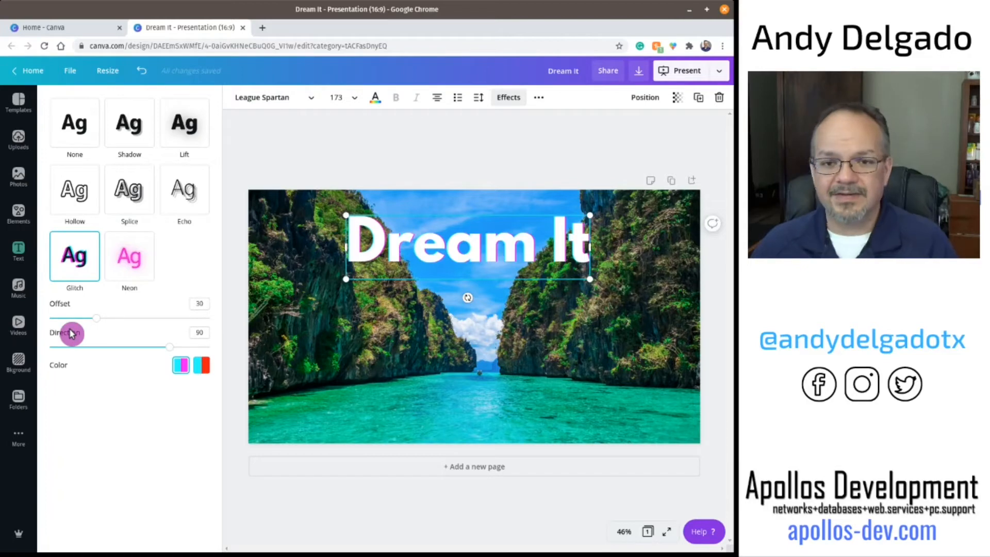
pyautogui.click(127, 263)
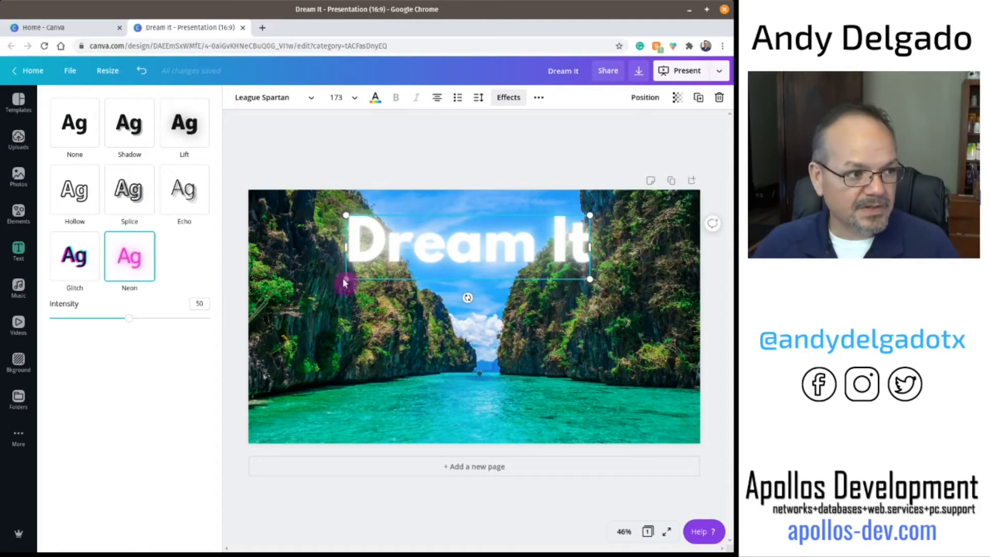
# Step: Drag the heading down over the water and back to the top
pyautogui.moveTo(450, 270); pyautogui.dragTo(555, 361)
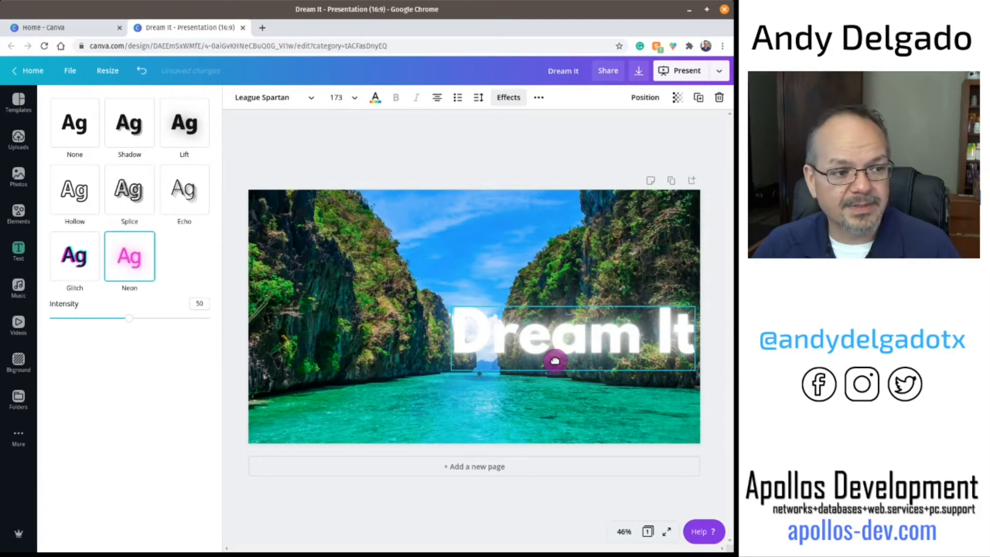
pyautogui.moveTo(555, 360); pyautogui.dragTo(458, 271)
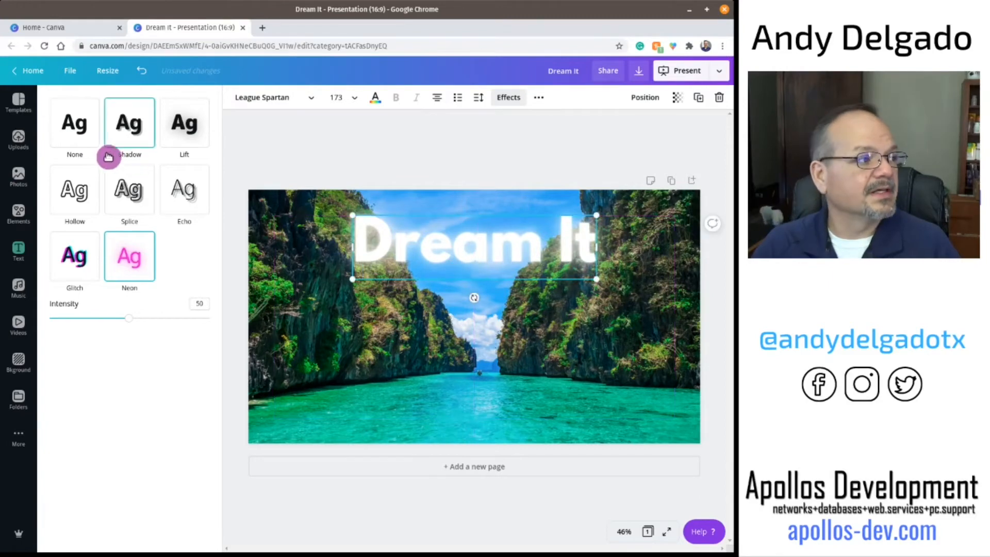
# Step: Apply the Lift text effect to the heading
pyautogui.click(77, 127)
pyautogui.click(124, 128)
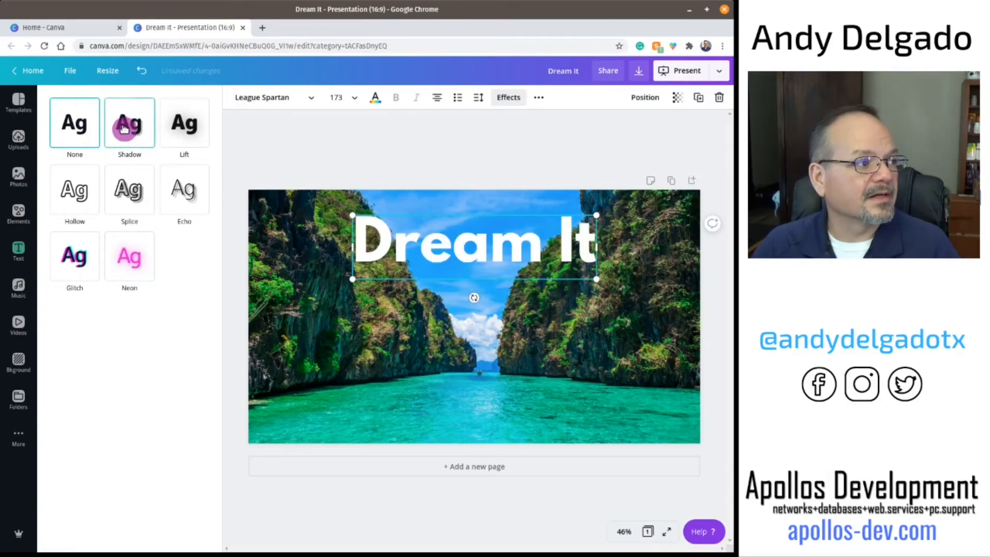
pyautogui.click(181, 127)
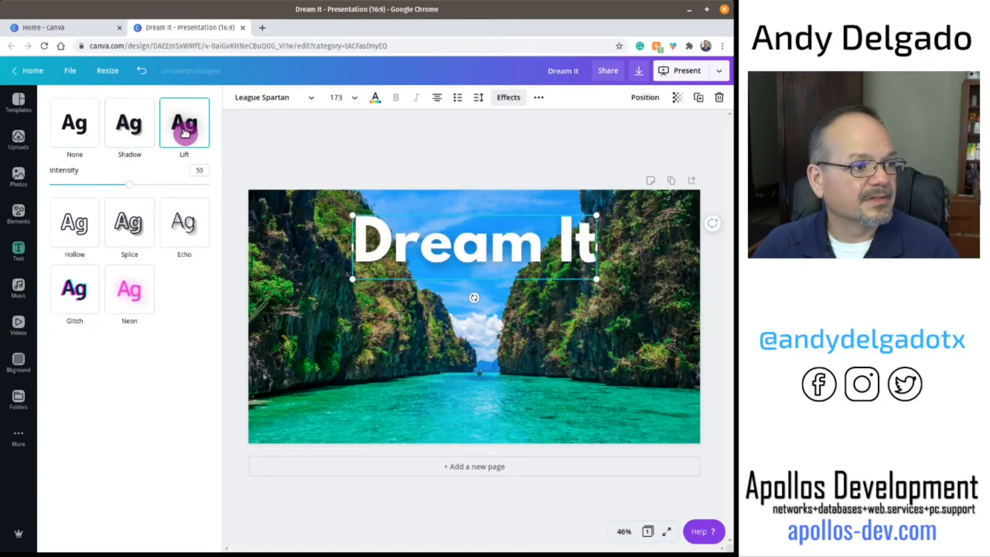
pyautogui.click(422, 144)
pyautogui.click(477, 359)
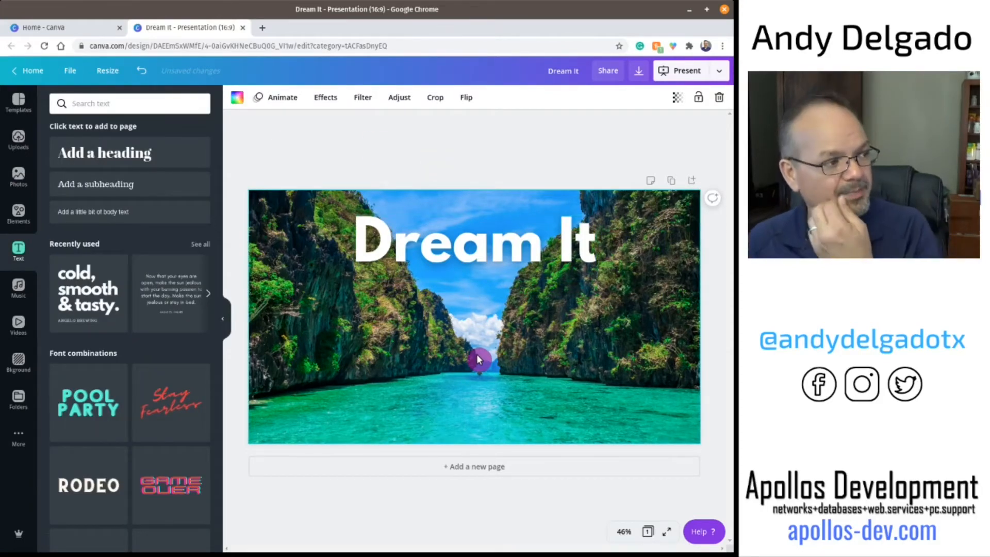
# Step: Add a square shape element to the slide and place it over the Dream It heading
pyautogui.click(469, 260)
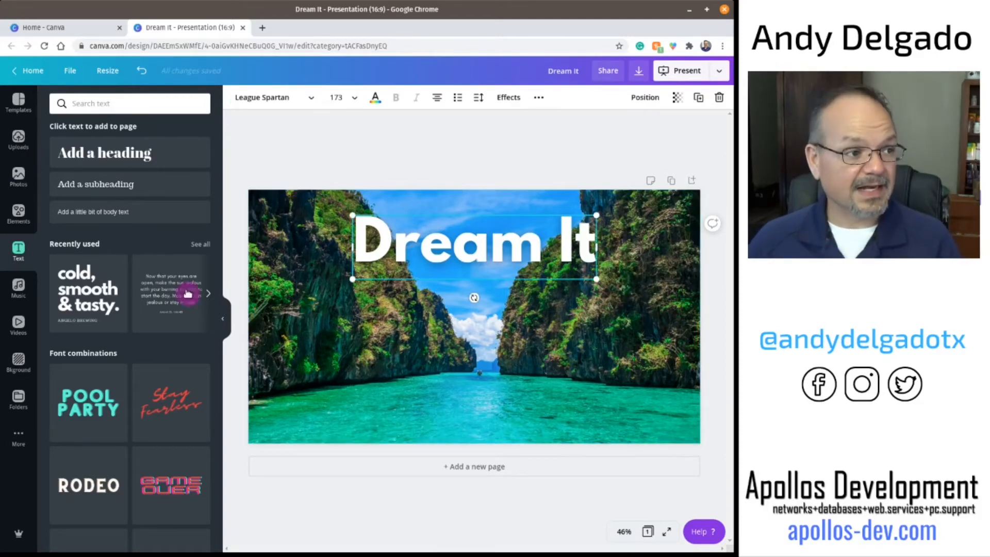
pyautogui.click(20, 214)
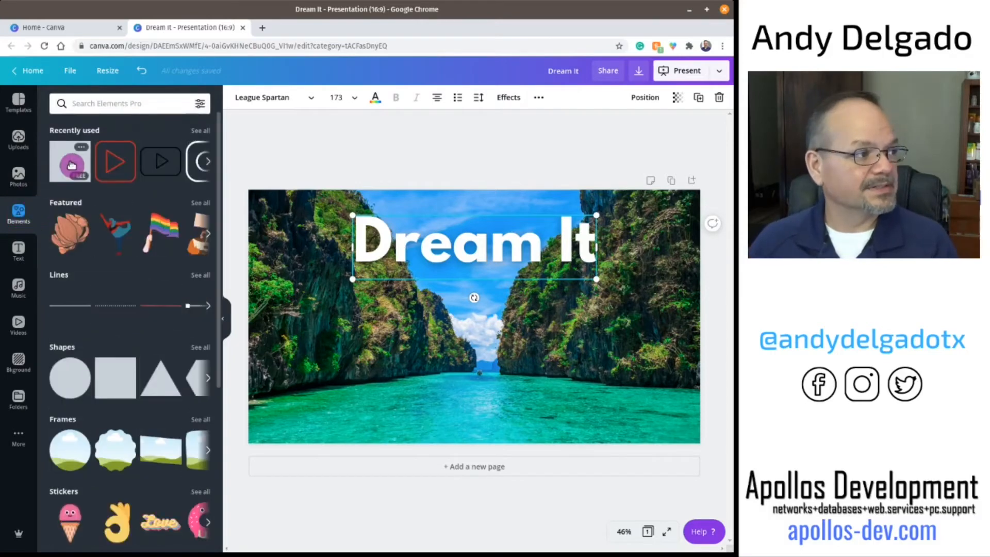
pyautogui.click(72, 165)
pyautogui.moveTo(464, 336); pyautogui.dragTo(420, 318)
pyautogui.click(361, 232)
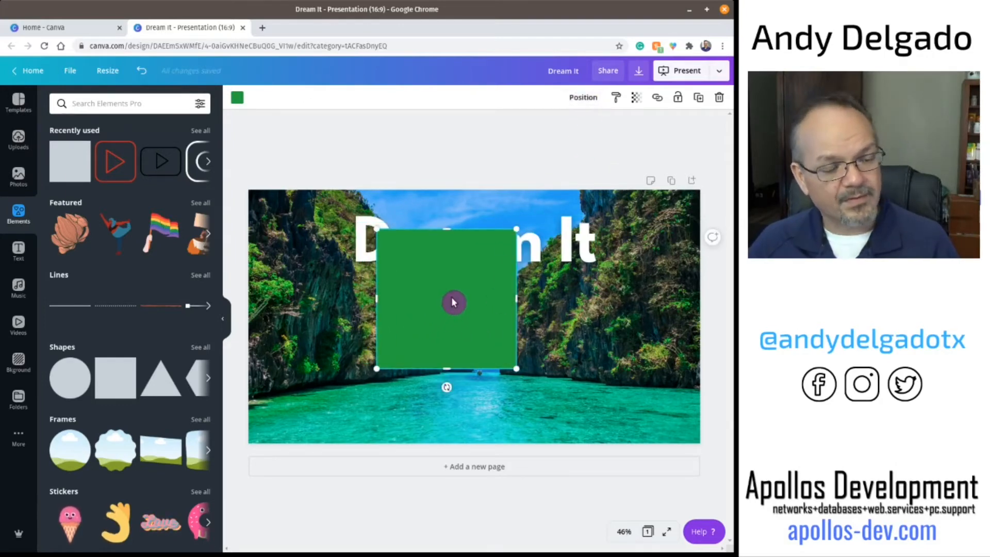
# Step: Send the square behind the heading and resize it into a band that just covers the heading
pyautogui.click(589, 102)
pyautogui.click(546, 129)
pyautogui.moveTo(477, 317); pyautogui.dragTo(450, 303)
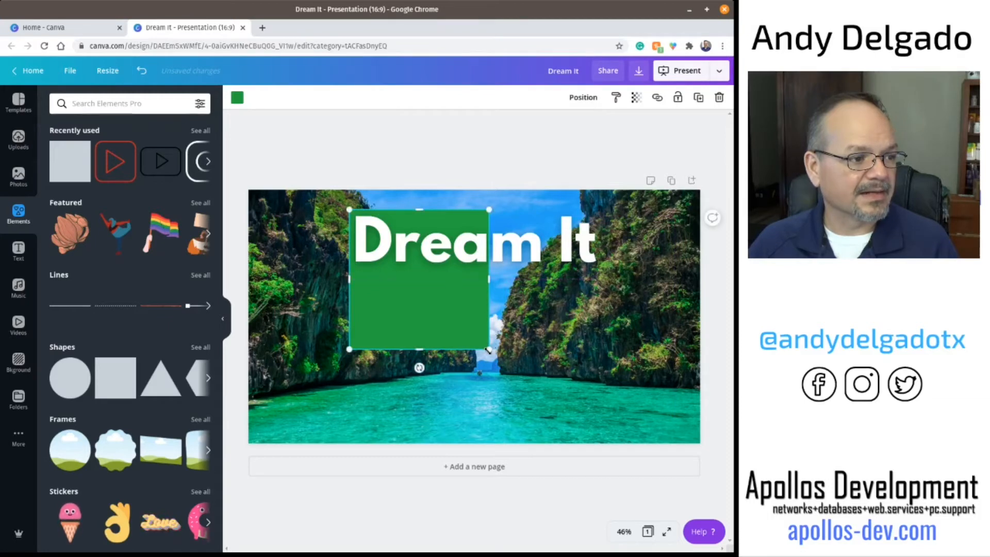
pyautogui.moveTo(489, 349); pyautogui.dragTo(511, 371)
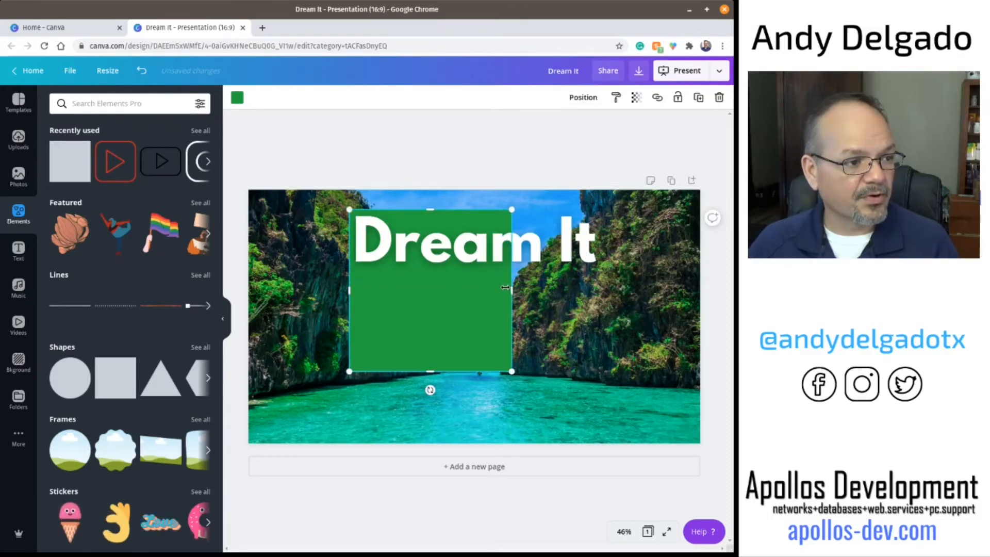
pyautogui.moveTo(511, 290); pyautogui.dragTo(599, 281)
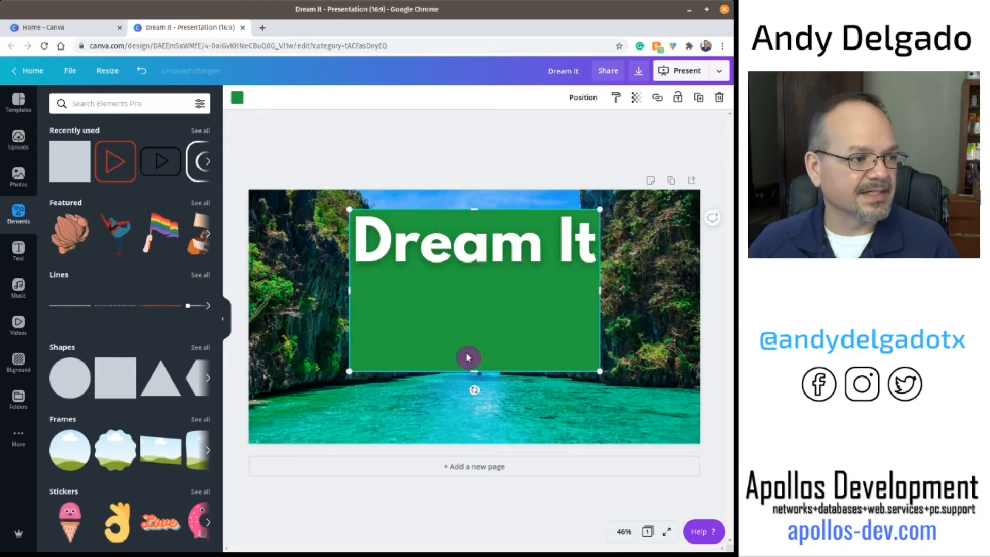
pyautogui.moveTo(474, 372); pyautogui.dragTo(477, 268)
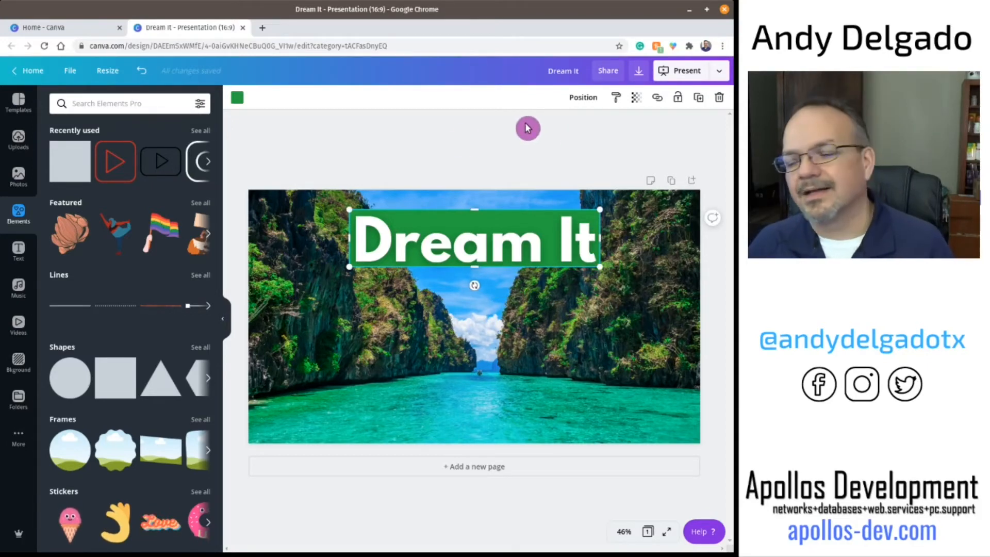
# Step: Change the band's color to dark blue and set its transparency to 18
pyautogui.click(239, 98)
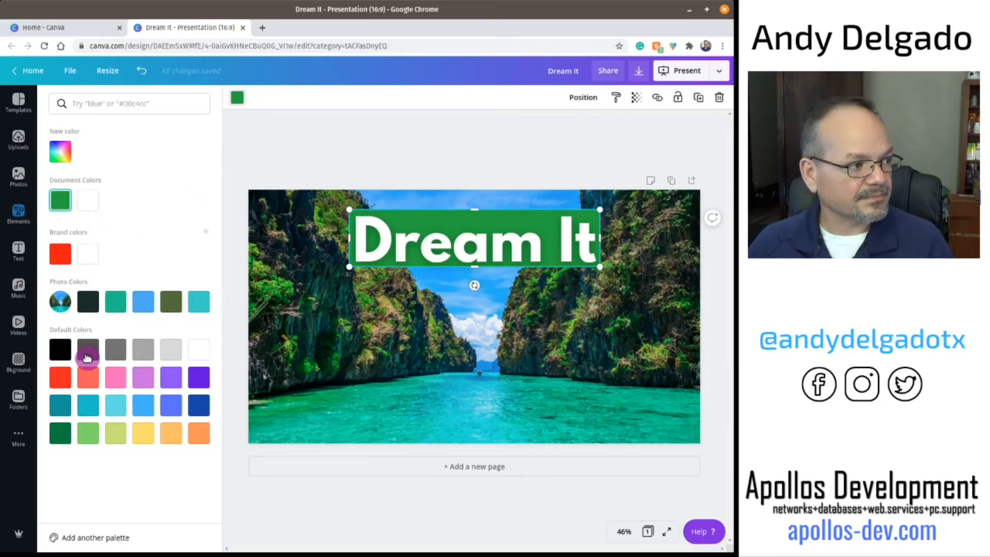
pyautogui.click(198, 409)
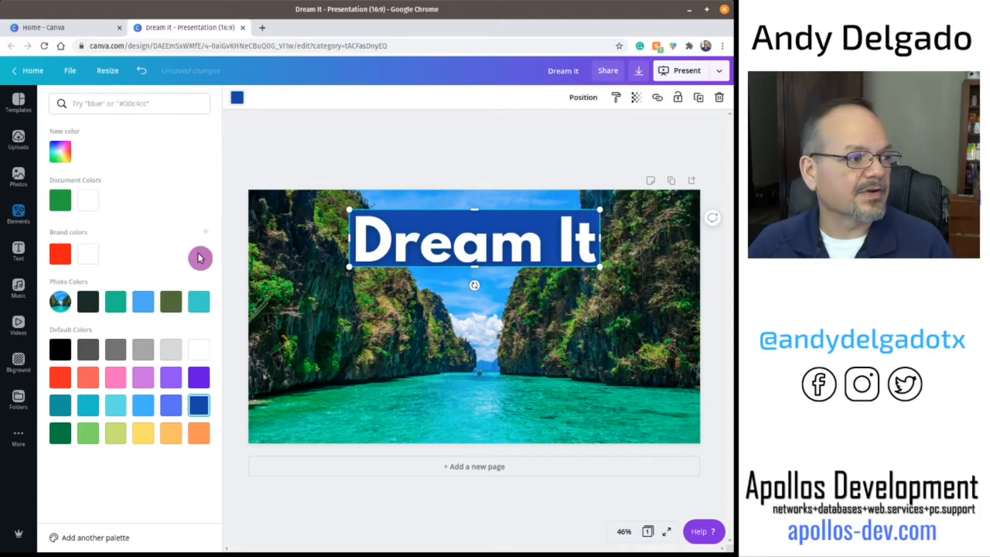
pyautogui.click(635, 99)
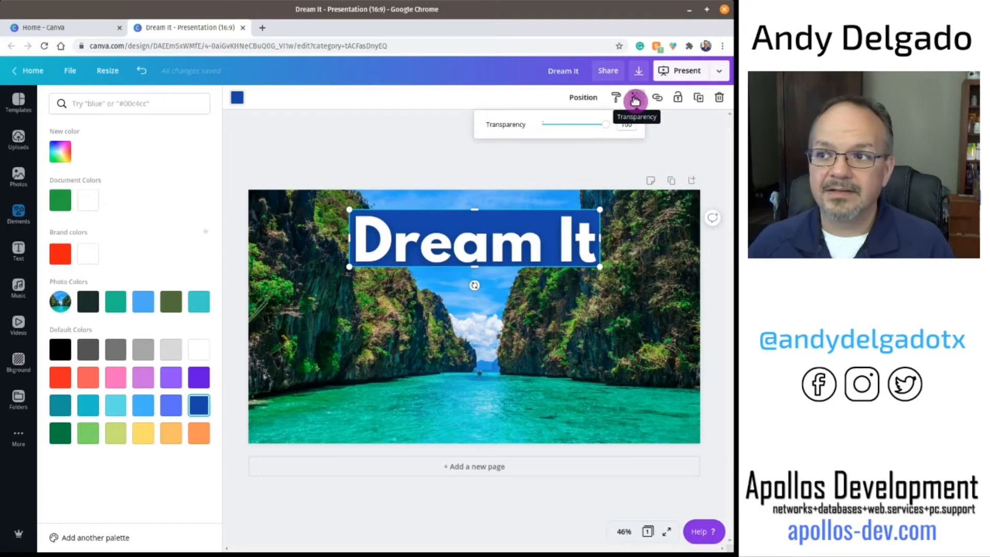
pyautogui.moveTo(608, 127); pyautogui.dragTo(555, 131)
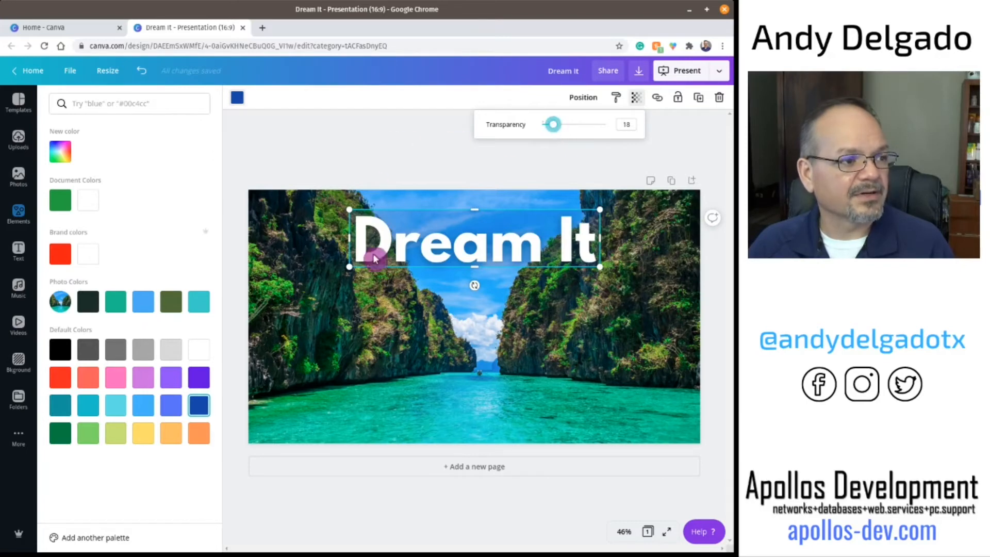
pyautogui.click(315, 310)
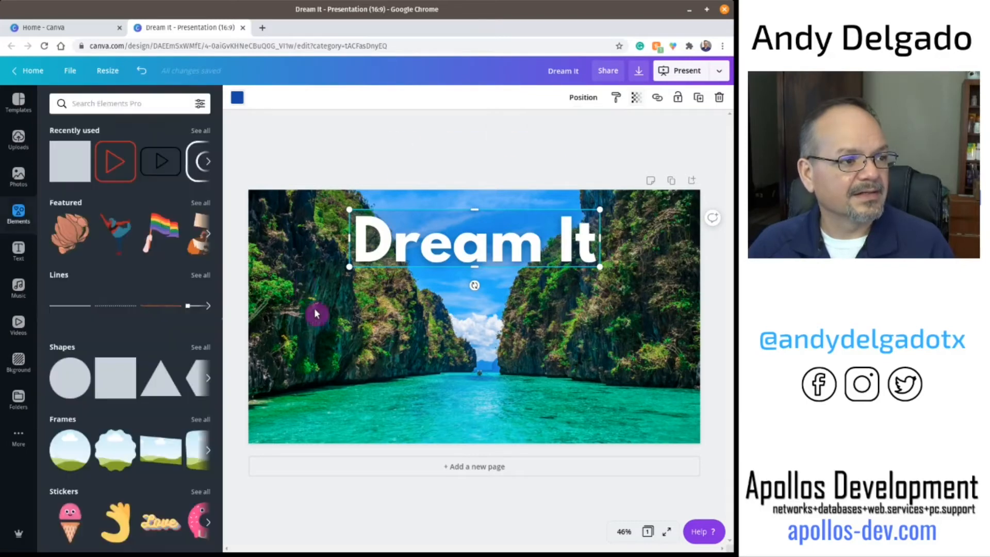
# Step: Return to the Canva home page and create a new Facebook Post design
pyautogui.click(670, 413)
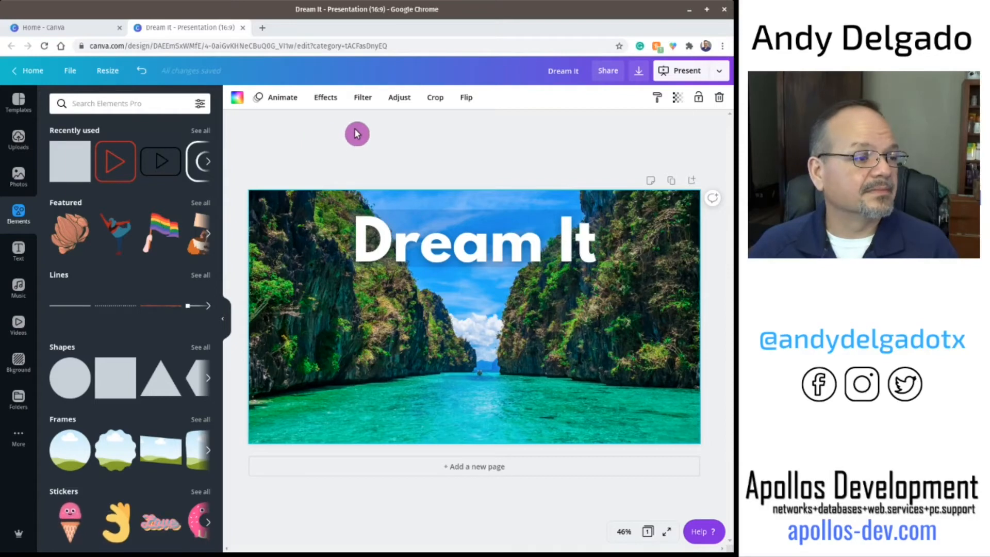
pyautogui.click(305, 137)
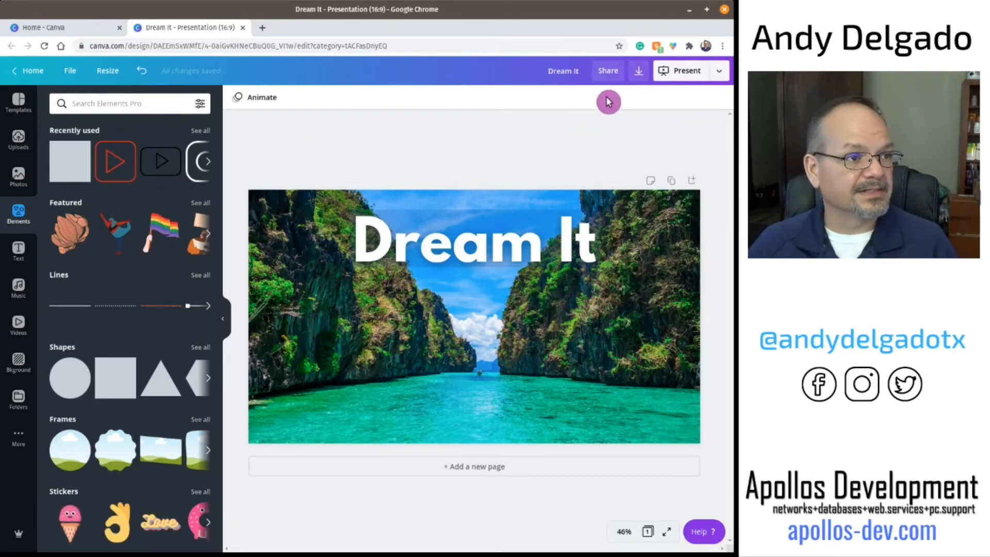
pyautogui.click(25, 71)
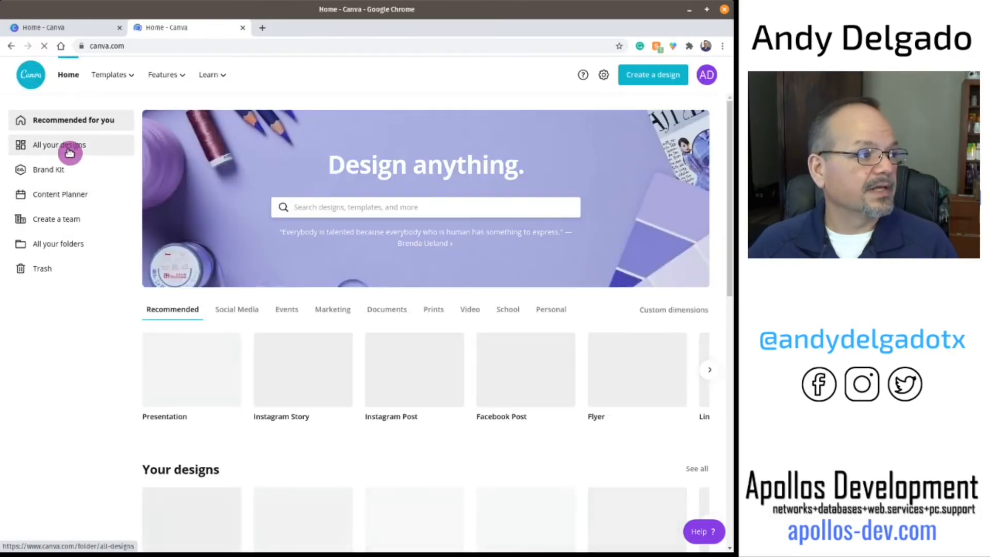
pyautogui.click(652, 77)
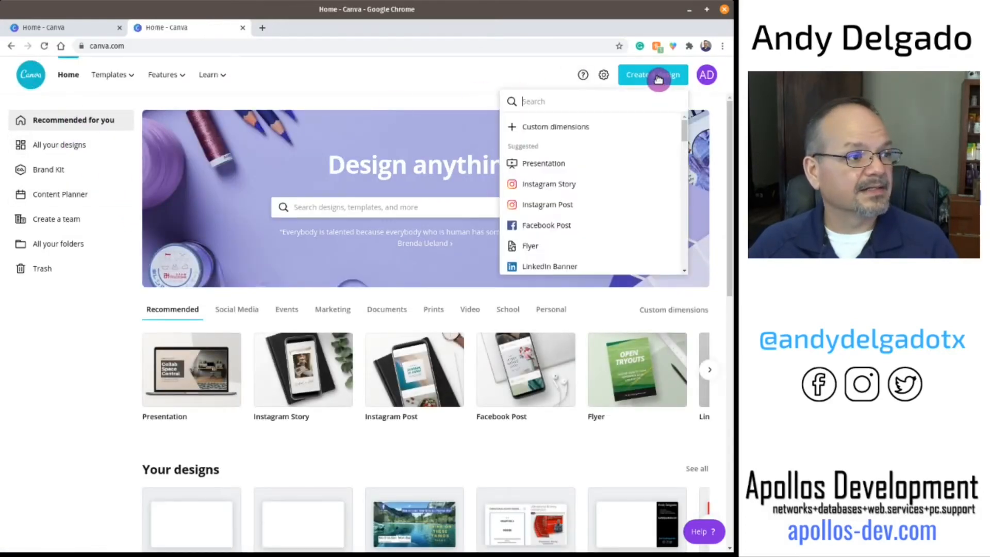
pyautogui.click(557, 227)
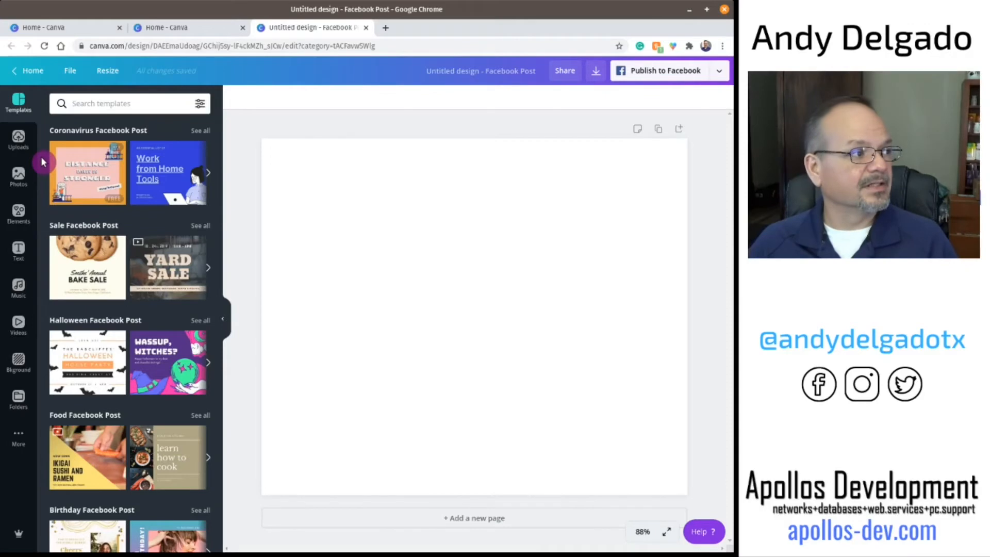
# Step: Add a square element and stretch it to cover the whole Facebook post page
pyautogui.click(33, 210)
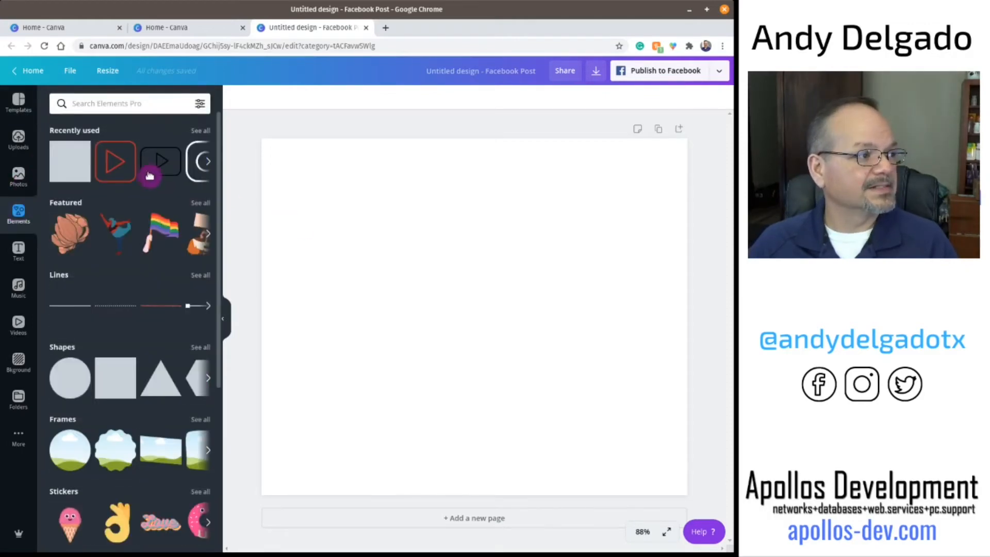
pyautogui.moveTo(72, 165); pyautogui.dragTo(261, 122)
pyautogui.moveTo(542, 399); pyautogui.dragTo(691, 547)
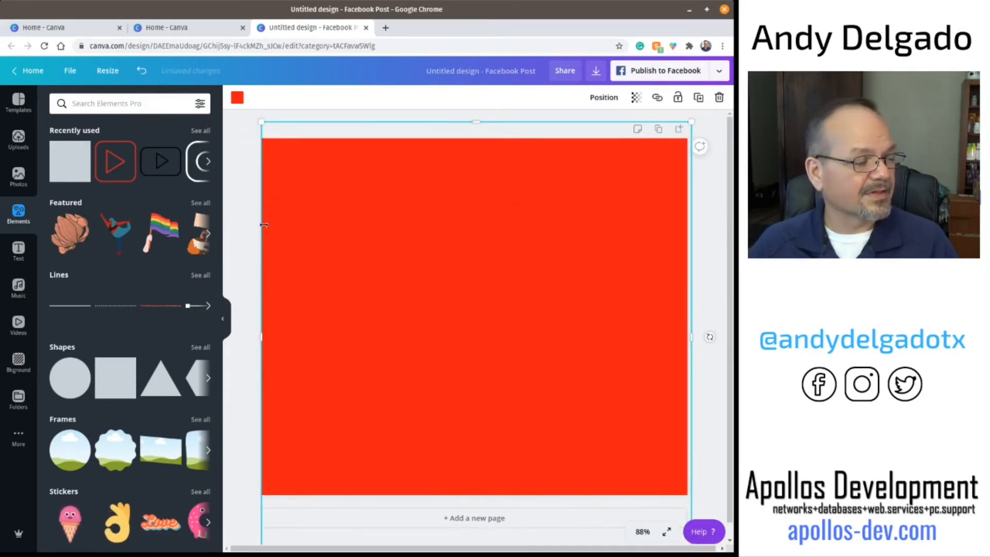
# Step: Add a heading text box and enter It's Our Anniversary
pyautogui.click(19, 179)
pyautogui.click(18, 251)
pyautogui.click(224, 245)
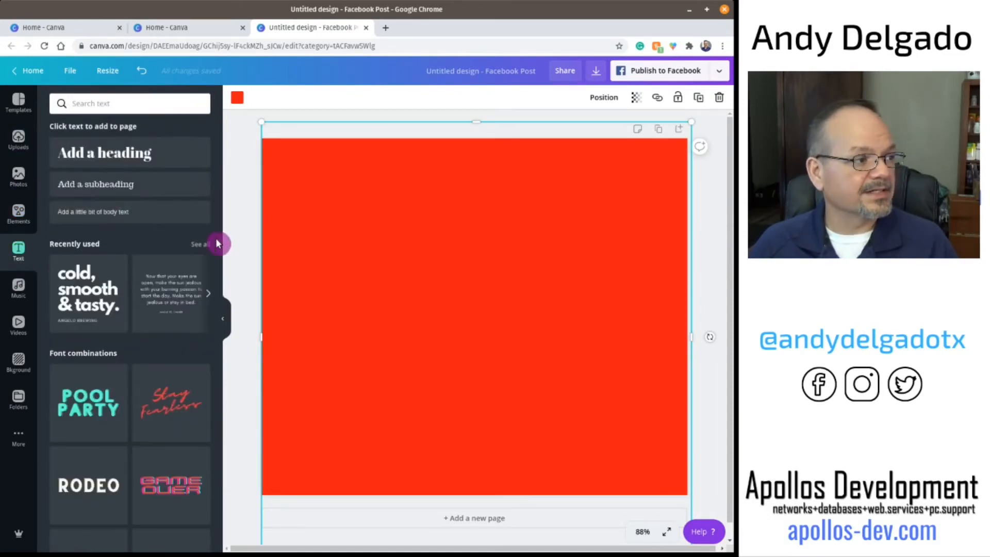
pyautogui.click(128, 160)
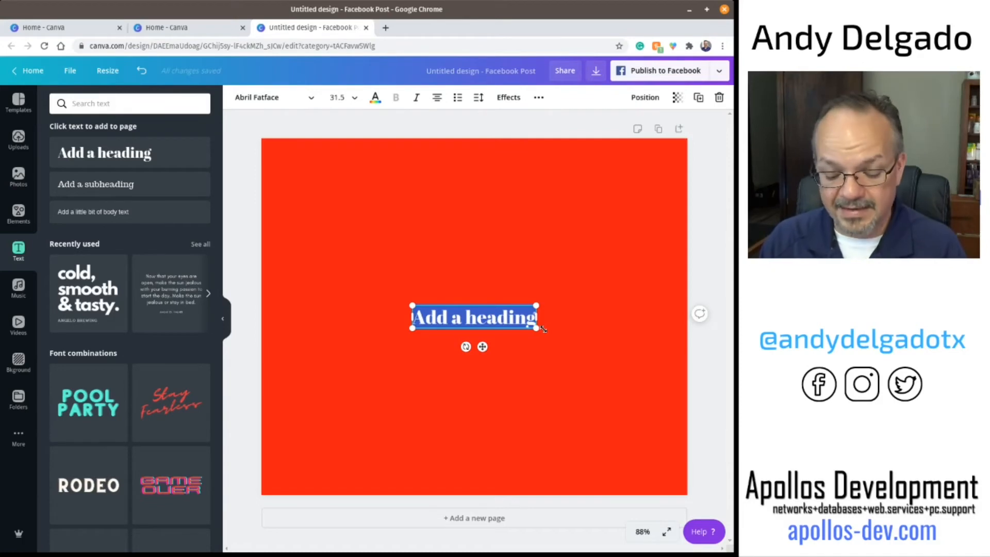
pyautogui.write("It's O")
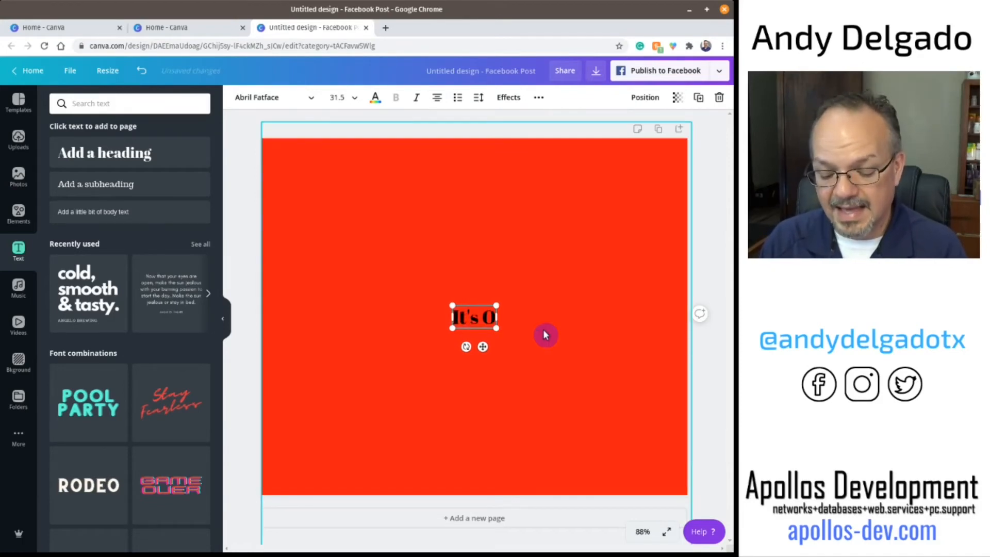
pyautogui.write('ur Anni')
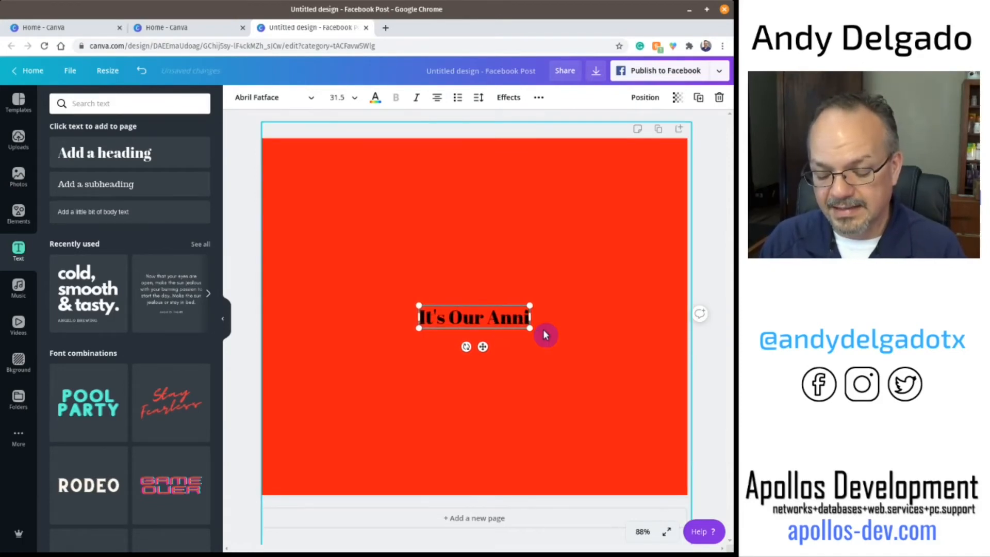
pyautogui.write('versary')
pyautogui.click(712, 263)
# Step: Move the heading near the bottom of the page and enlarge it to about 62.8 size
pyautogui.moveTo(493, 316); pyautogui.dragTo(403, 450)
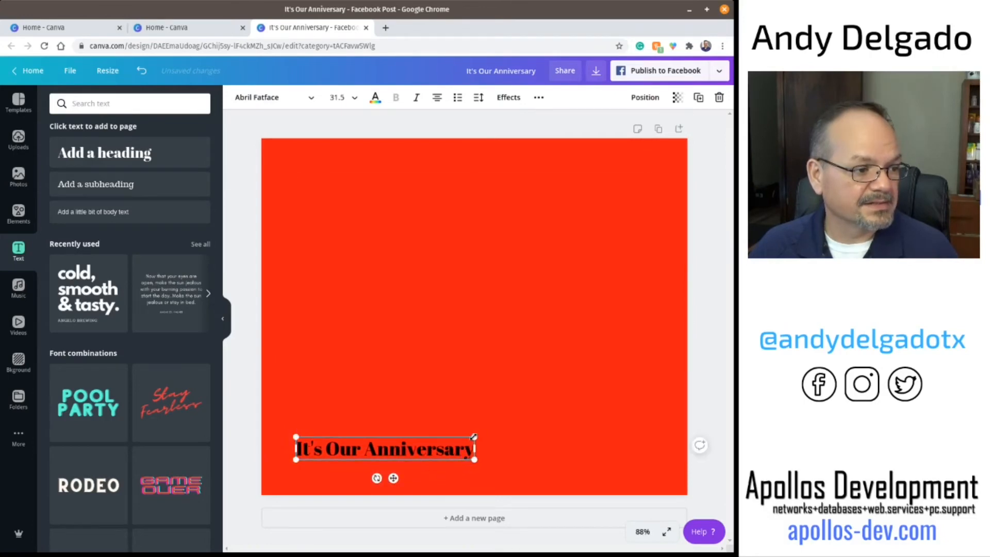
pyautogui.moveTo(560, 410); pyautogui.dragTo(646, 387)
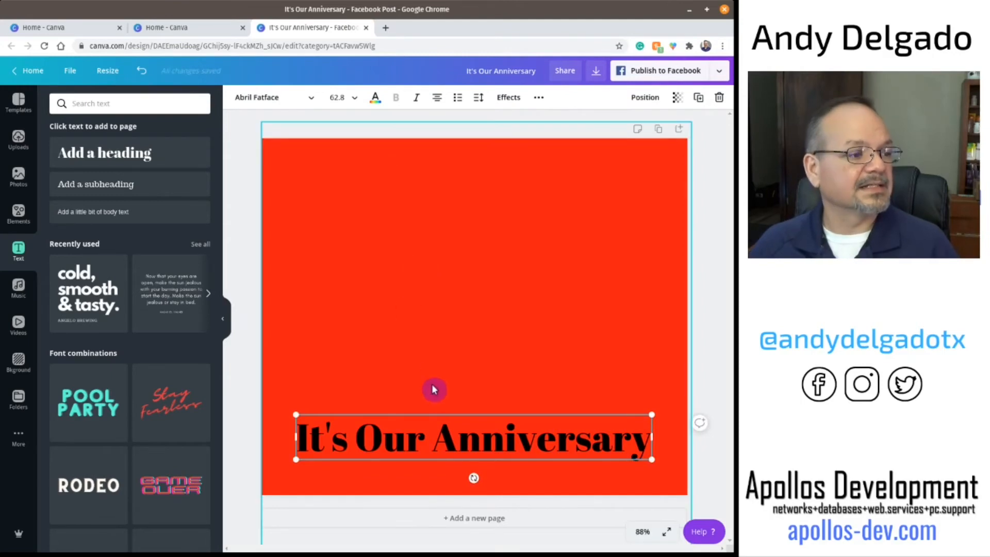
# Step: Change the heading's font to Advetime
pyautogui.doubleClick(438, 436)
pyautogui.tripleClick(438, 436)
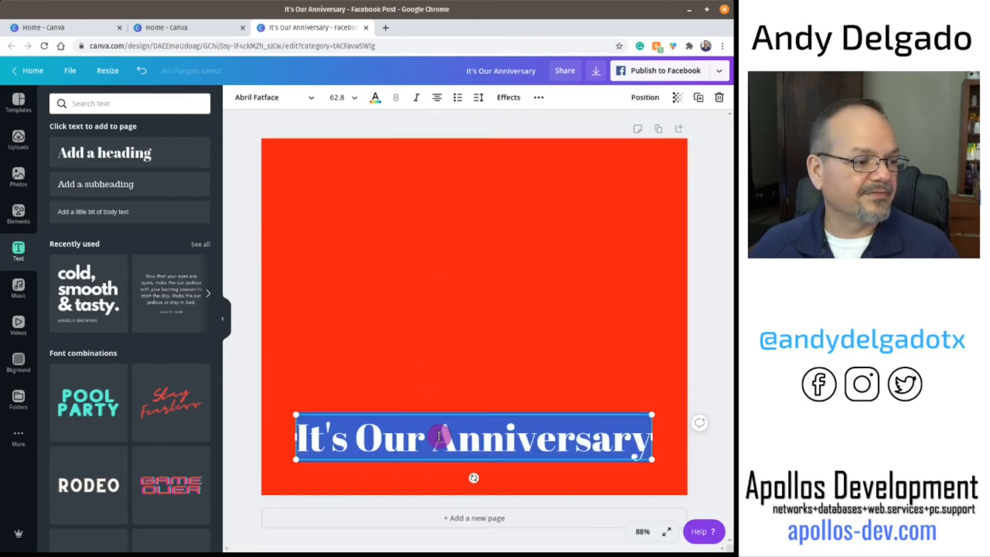
pyautogui.click(270, 101)
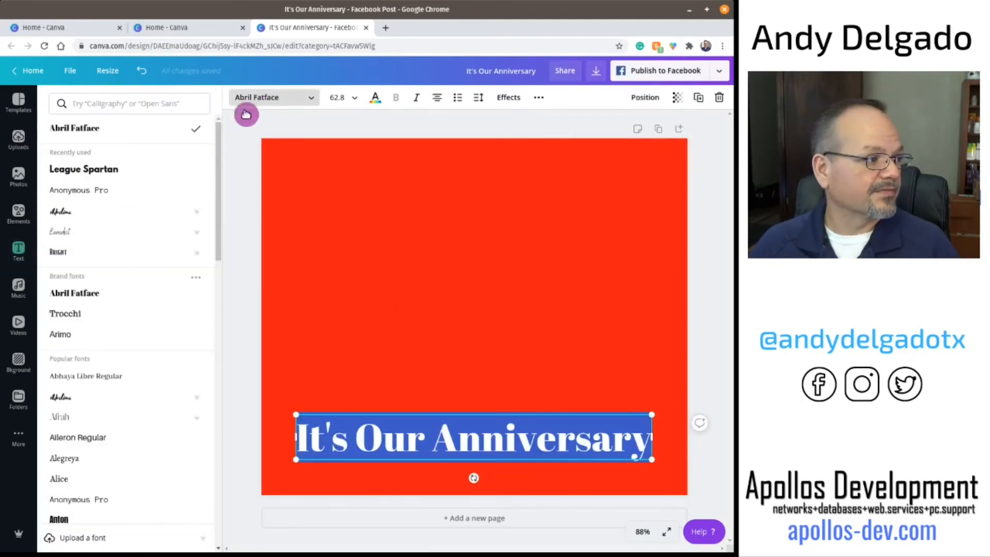
pyautogui.click(98, 403)
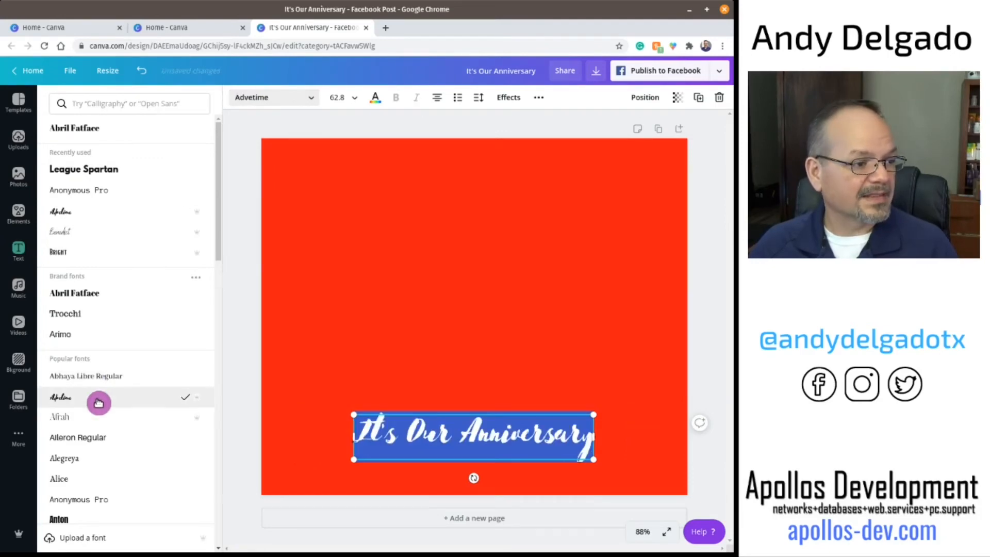
# Step: Set the heading's text color to white
pyautogui.click(375, 101)
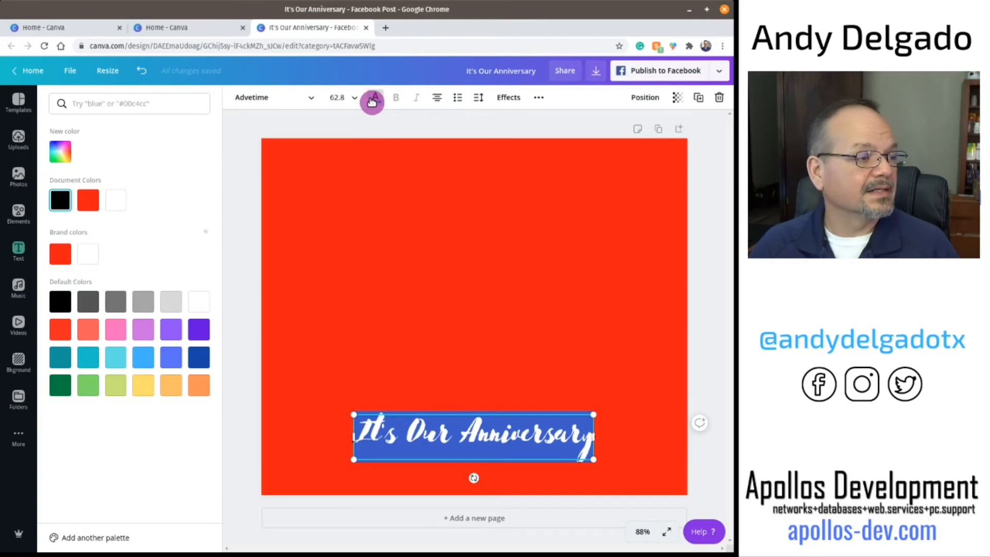
pyautogui.click(116, 200)
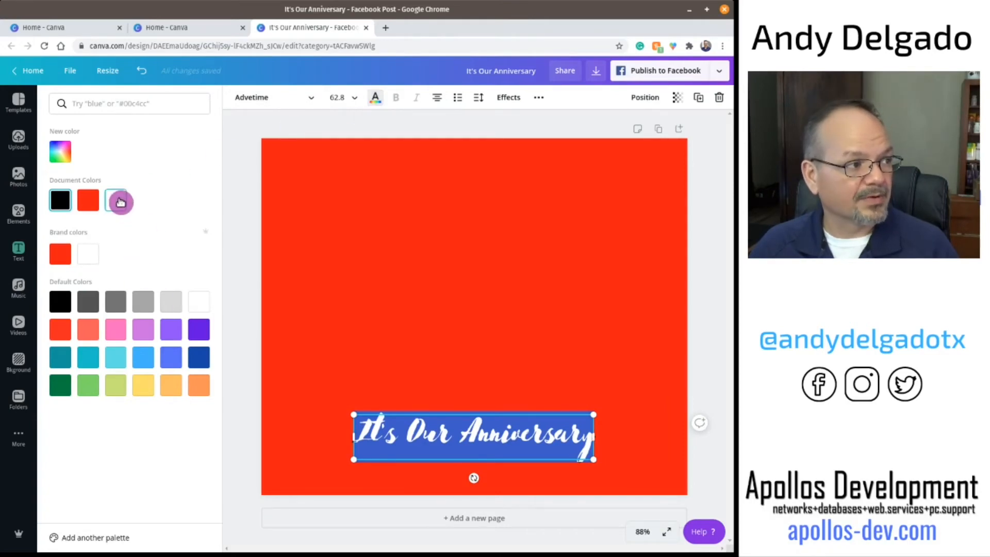
pyautogui.click(705, 316)
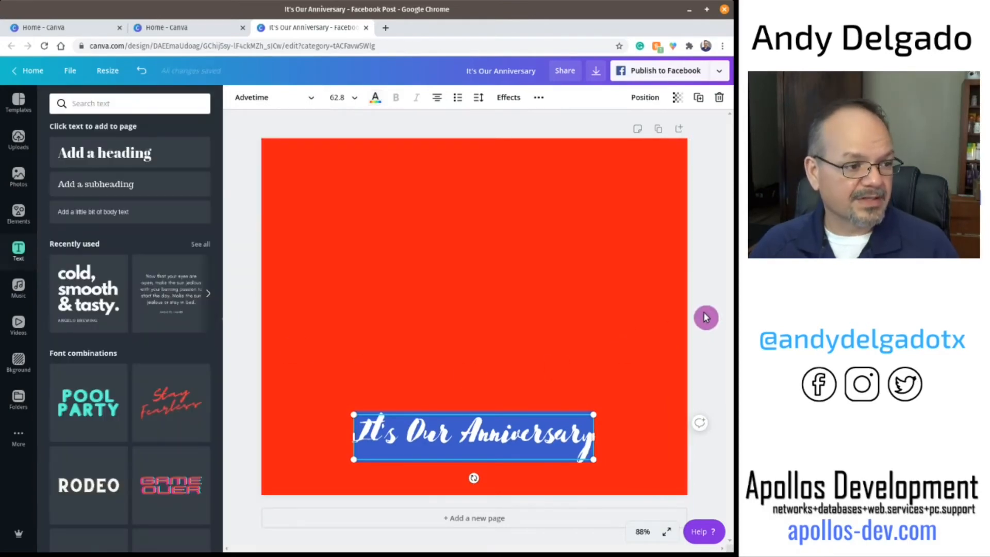
pyautogui.click(715, 375)
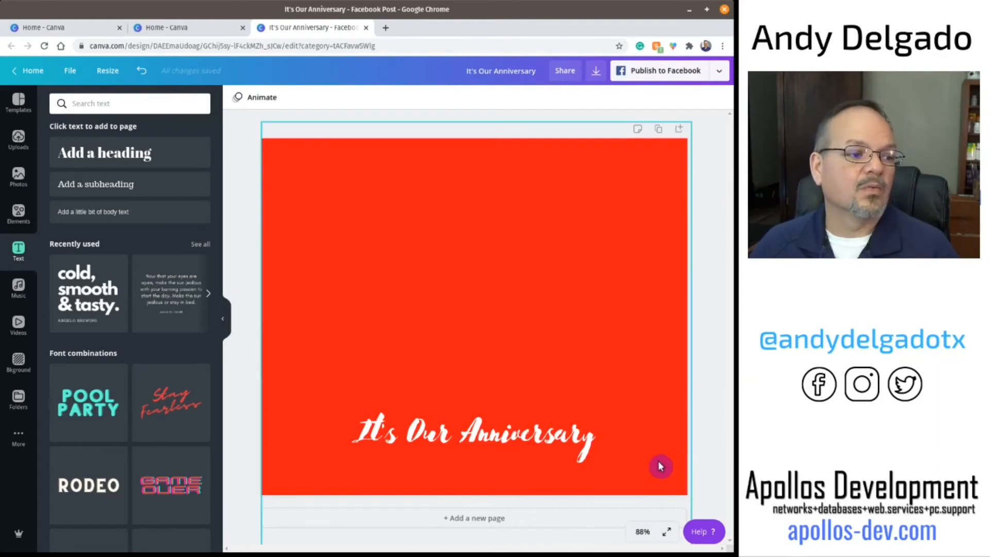
# Step: Delete the red background square from the page
pyautogui.click(516, 355)
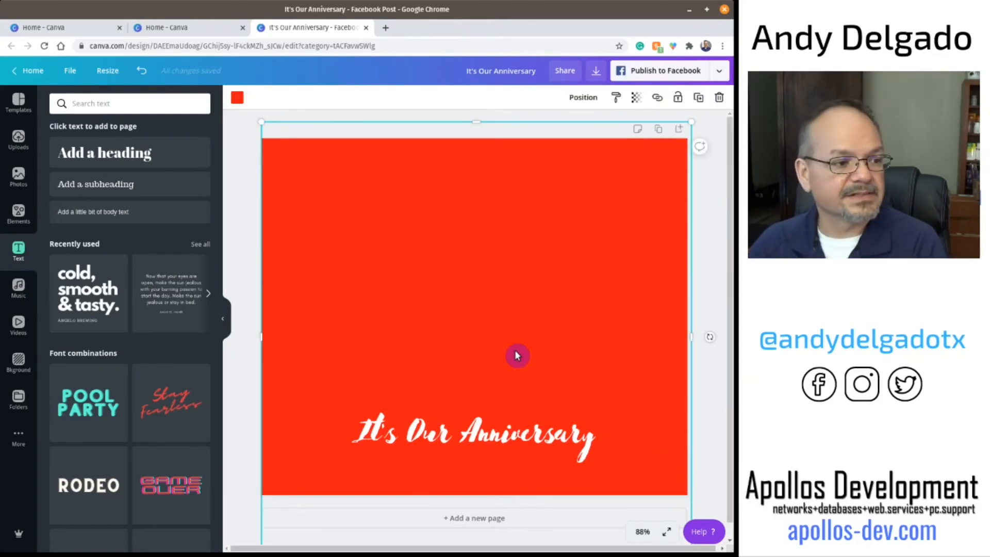
pyautogui.press('Delete')
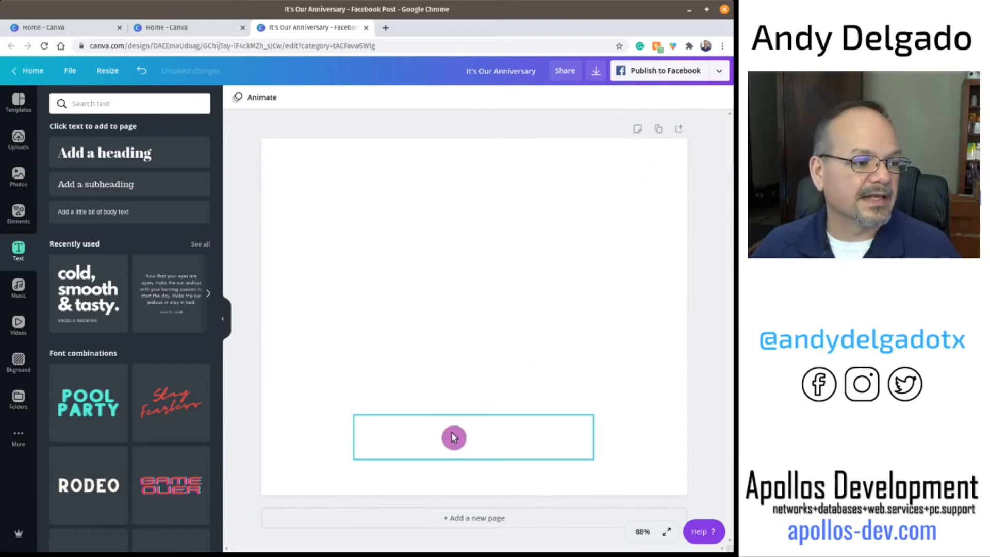
pyautogui.click(453, 435)
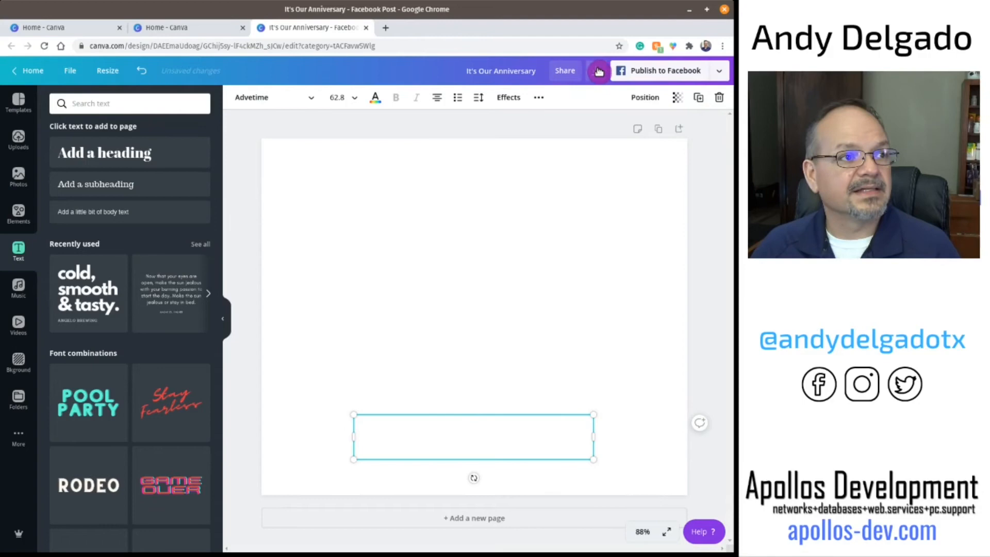
# Step: Download the anniversary design as a PNG with a transparent background, then close the download confirmation
pyautogui.click(598, 71)
pyautogui.click(619, 146)
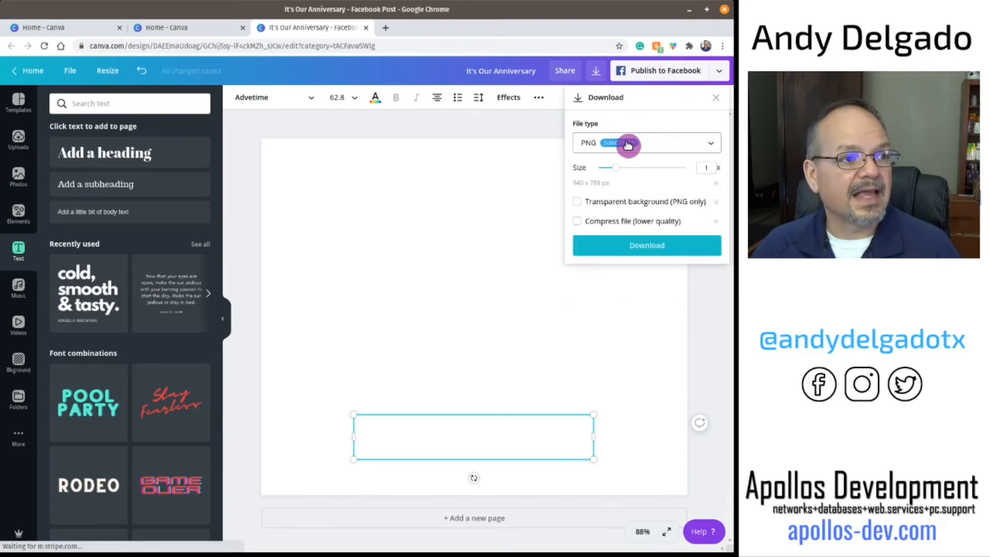
pyautogui.click(628, 146)
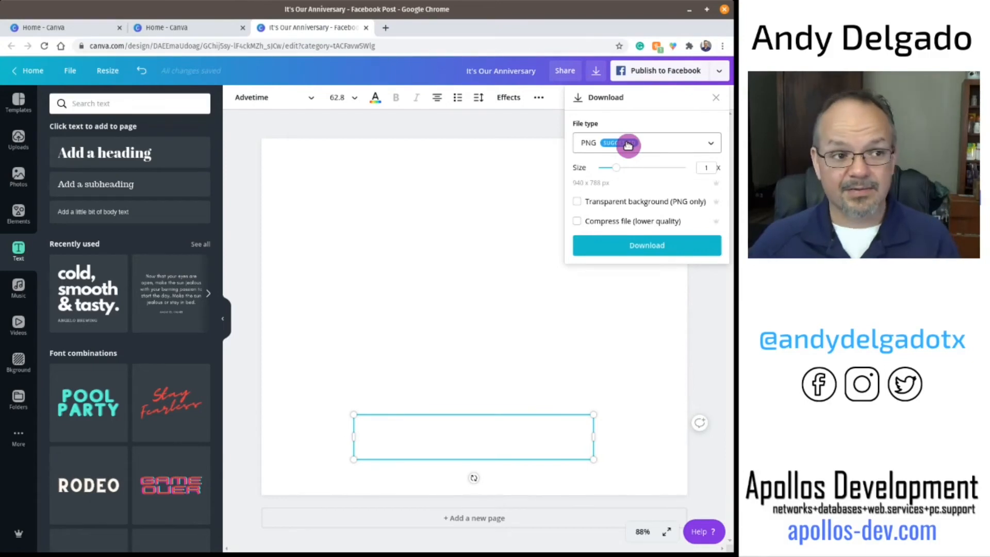
pyautogui.click(577, 201)
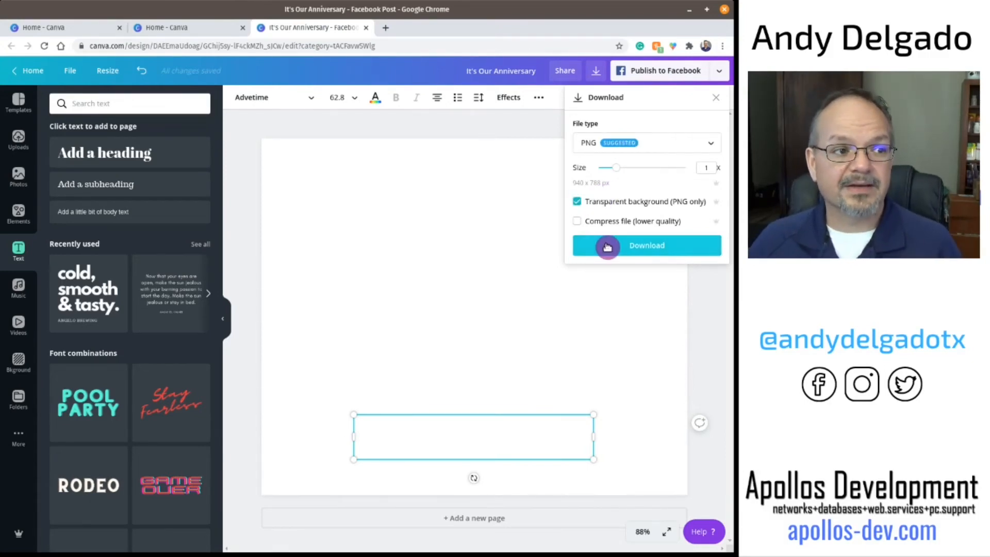
pyautogui.click(607, 247)
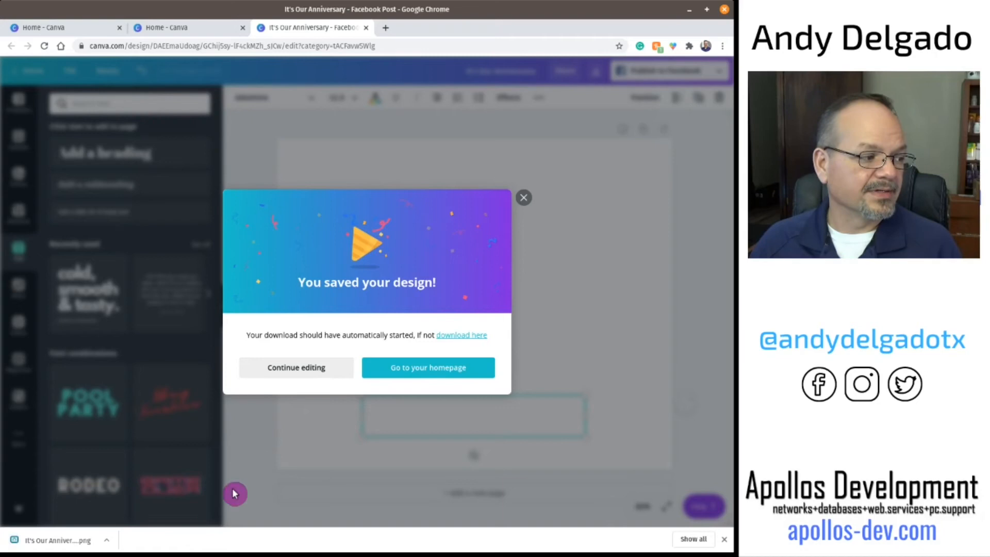
pyautogui.click(524, 199)
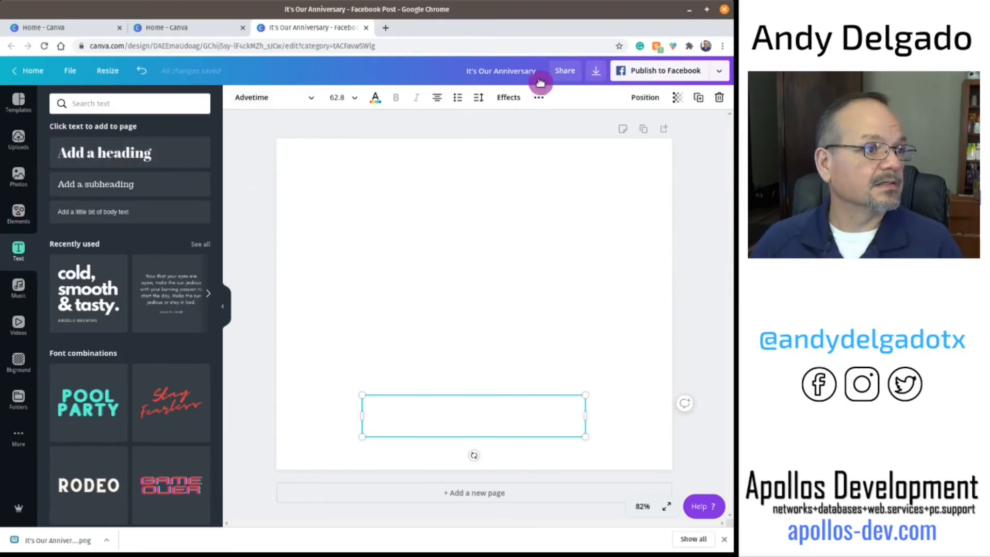
# Step: Return to the home page and open the Dream It design from all your designs
pyautogui.click(35, 73)
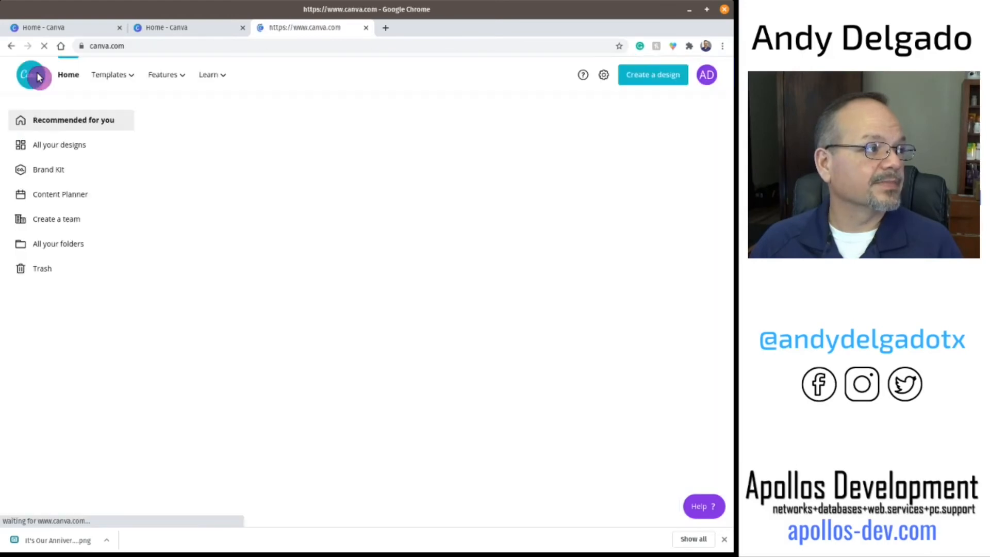
pyautogui.click(57, 145)
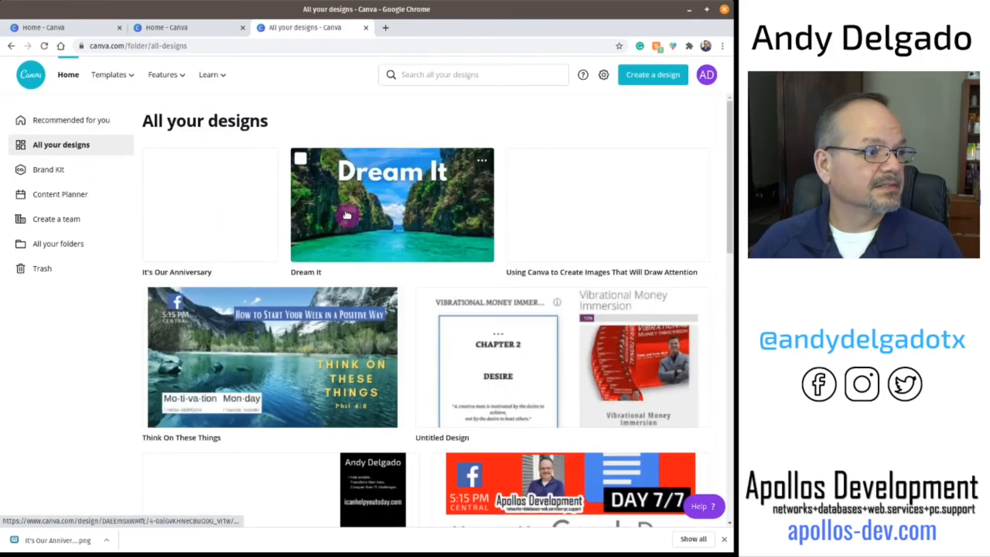
pyautogui.click(346, 215)
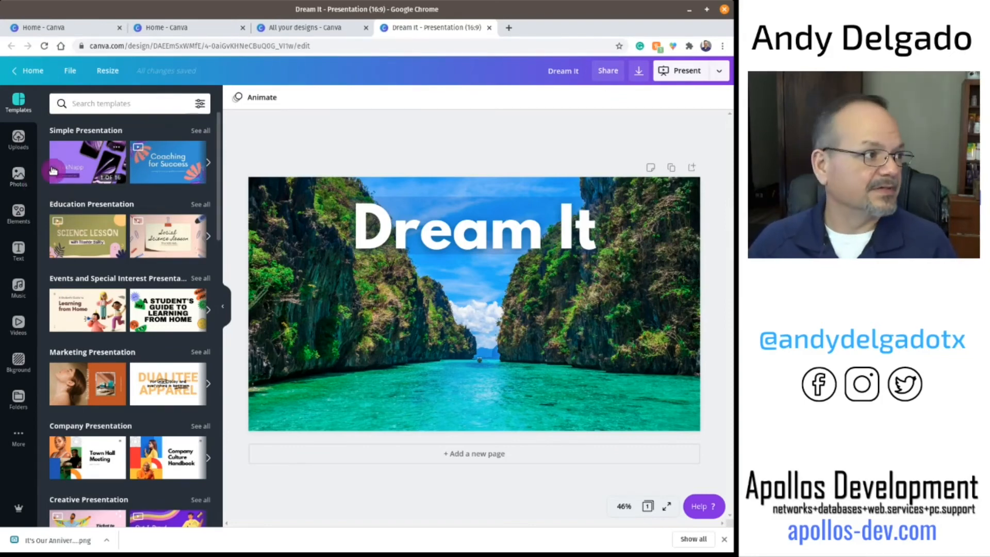
# Step: Upload the It's Our Anniversary.png file from the Downloads folder into the uploads library
pyautogui.click(18, 137)
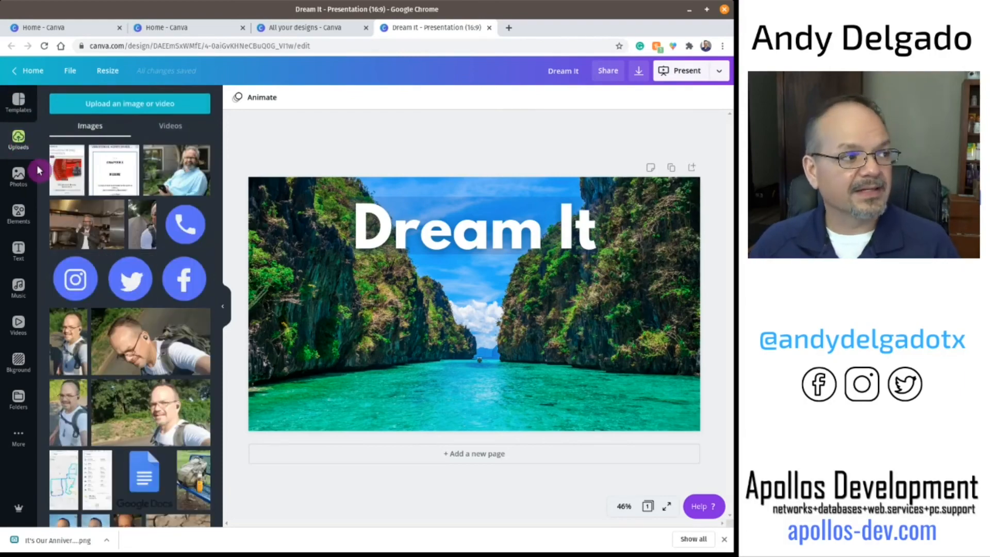
pyautogui.click(148, 105)
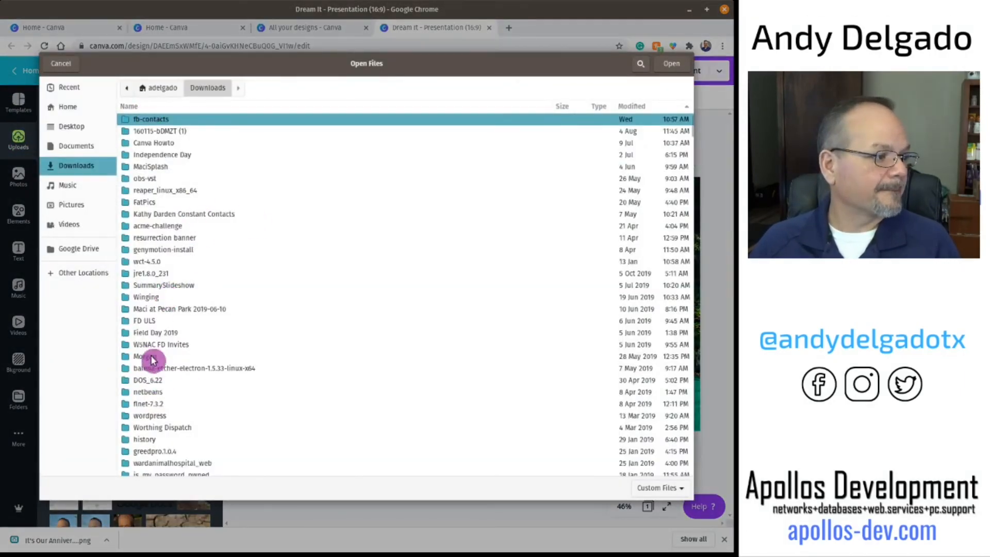
pyautogui.scroll(-5, 153, 356)
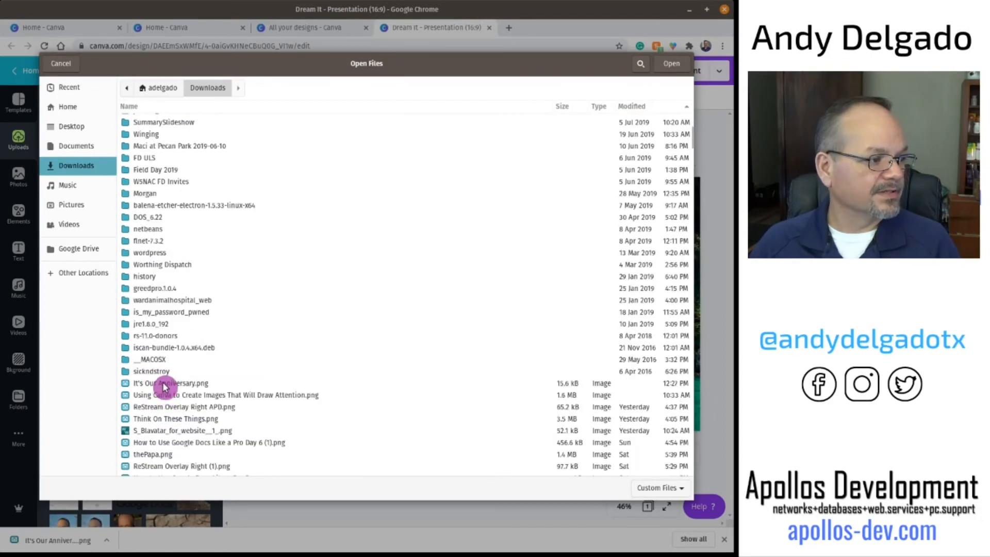
pyautogui.click(163, 384)
pyautogui.click(672, 65)
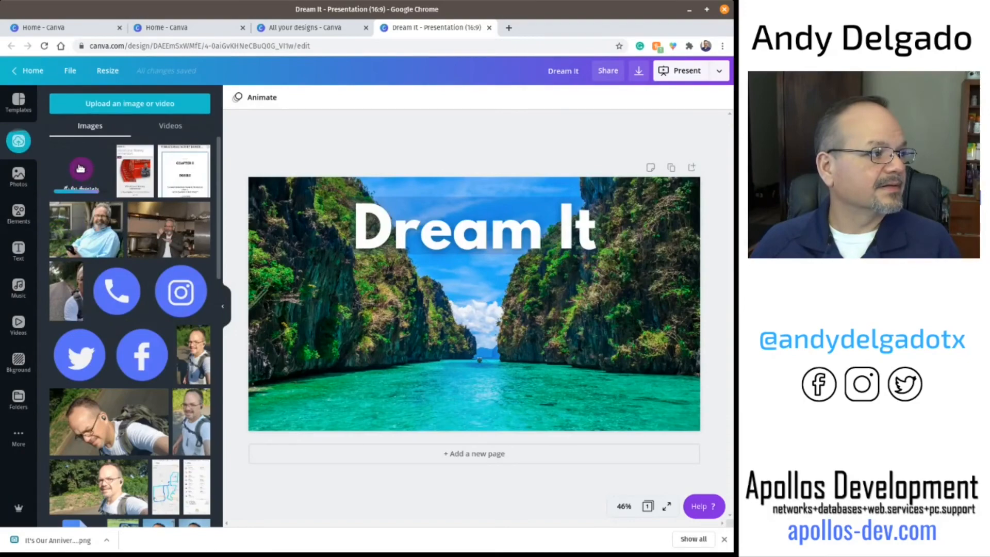
# Step: Add the uploaded anniversary image to the slide, enlarge it and position it near the bottom of the photo
pyautogui.moveTo(80, 168); pyautogui.dragTo(416, 273)
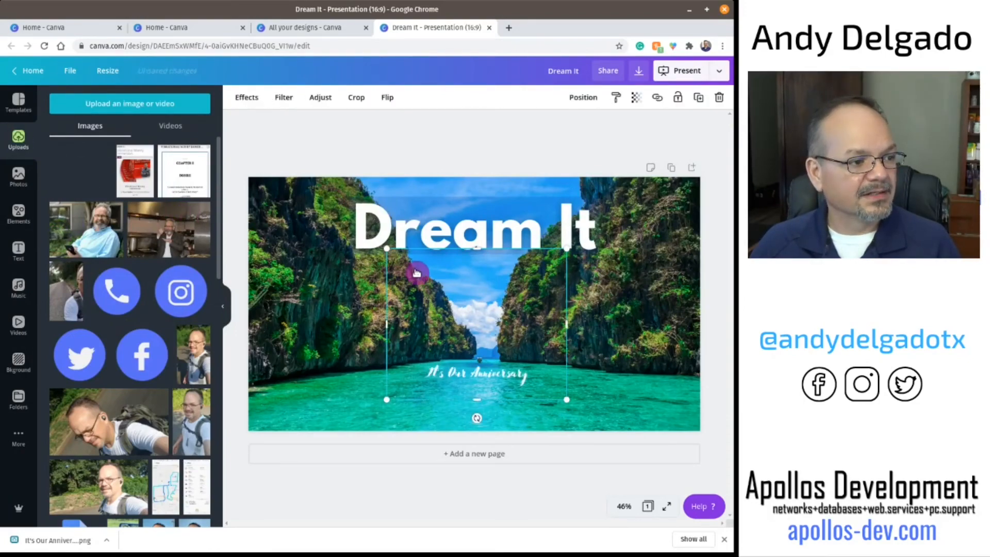
pyautogui.moveTo(386, 401); pyautogui.dragTo(314, 438)
pyautogui.moveTo(398, 389); pyautogui.dragTo(475, 344)
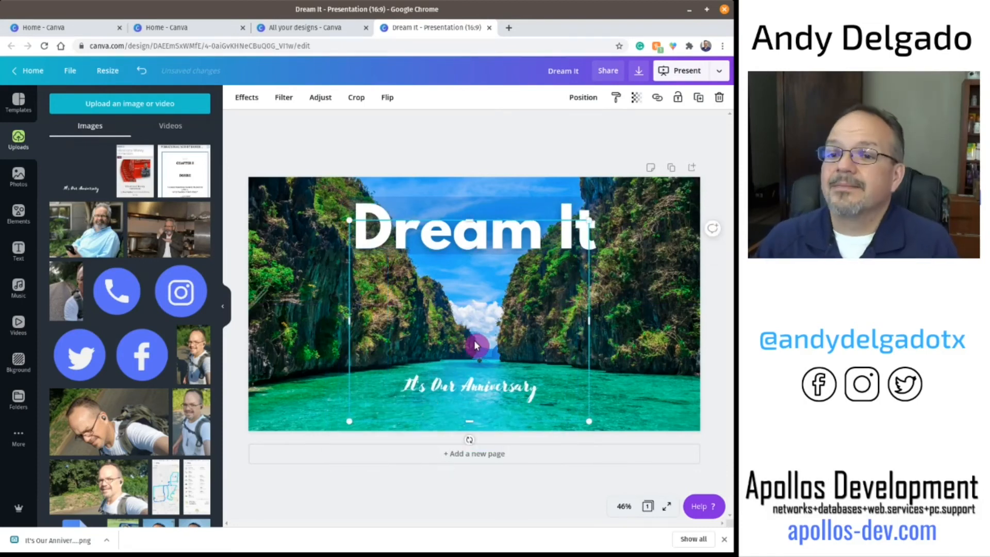